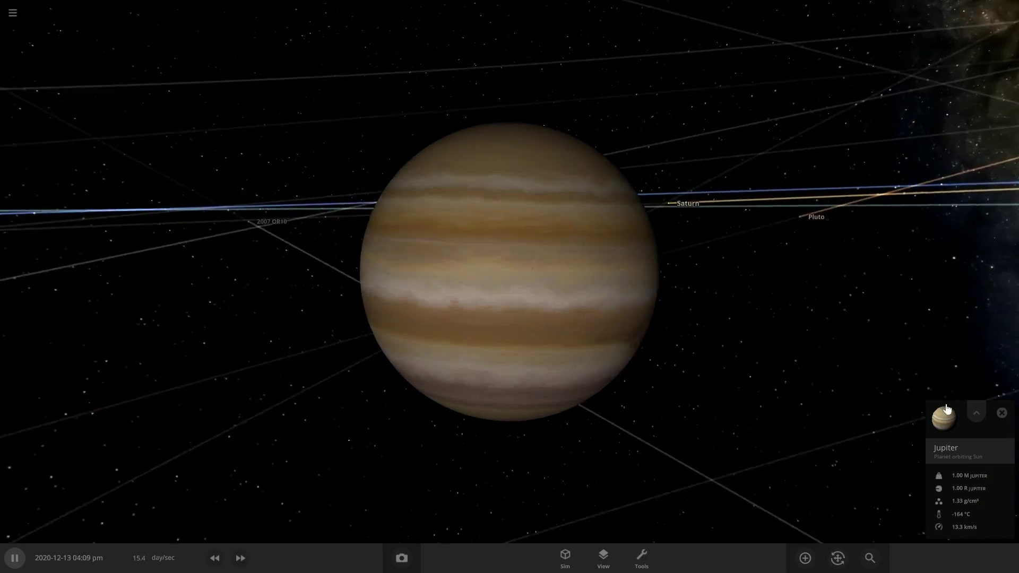
Close Jupiter's info card, orbit toward the Milky Way and slow the simulation.
{"action": "left_click", "coordinate": [1001, 412]}
{"action": "left_click_drag", "start_coordinate": [657, 364], "coordinate": [607, 383]}
{"action": "scroll", "coordinate": [607, 383], "scroll_direction": "down", "scroll_amount": 3}
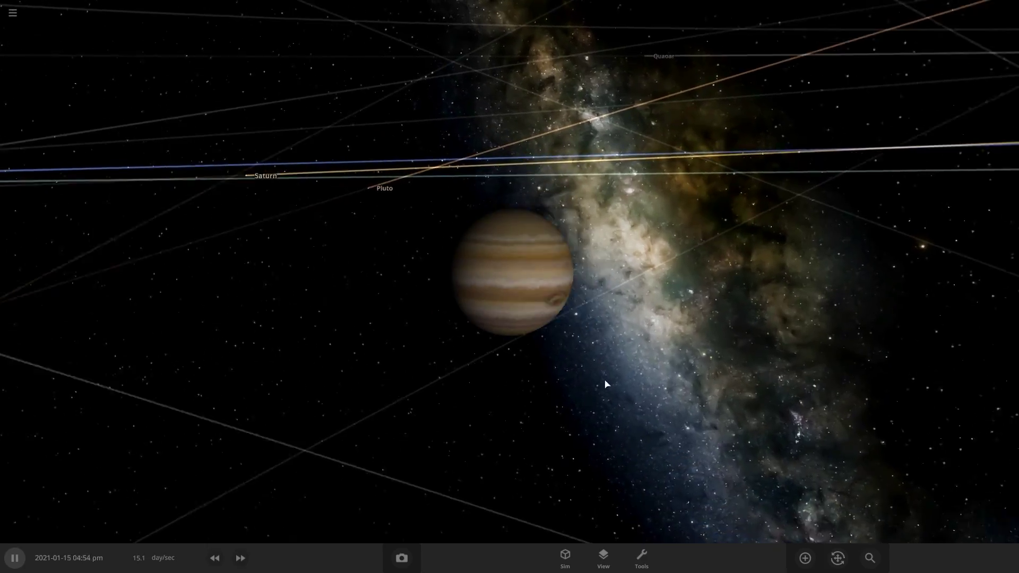
{"action": "left_click", "coordinate": [214, 559]}
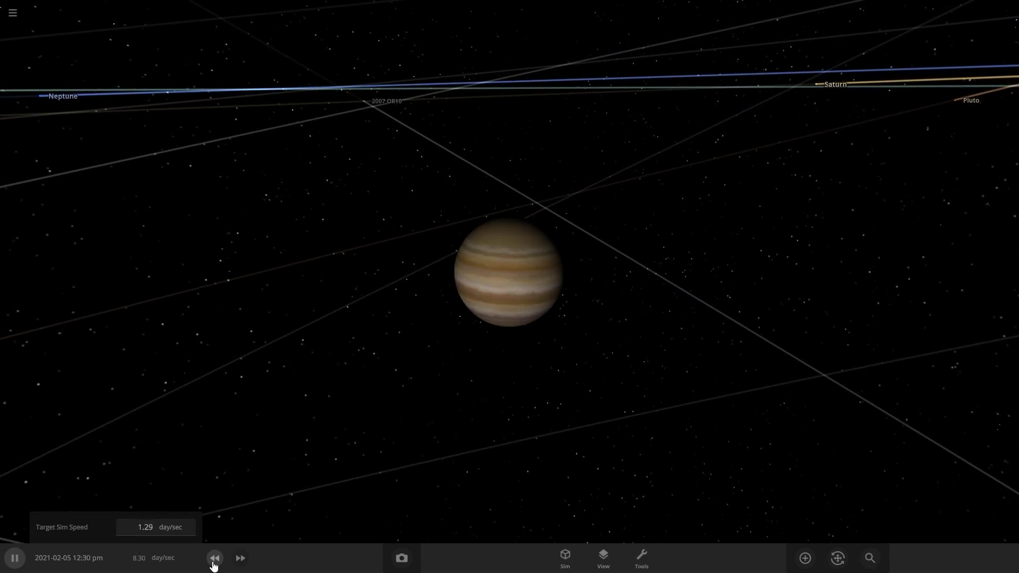
{"action": "scroll", "coordinate": [530, 416], "scroll_direction": "up", "scroll_amount": 5}
{"action": "scroll", "coordinate": [589, 430], "scroll_direction": "down", "scroll_amount": 3}
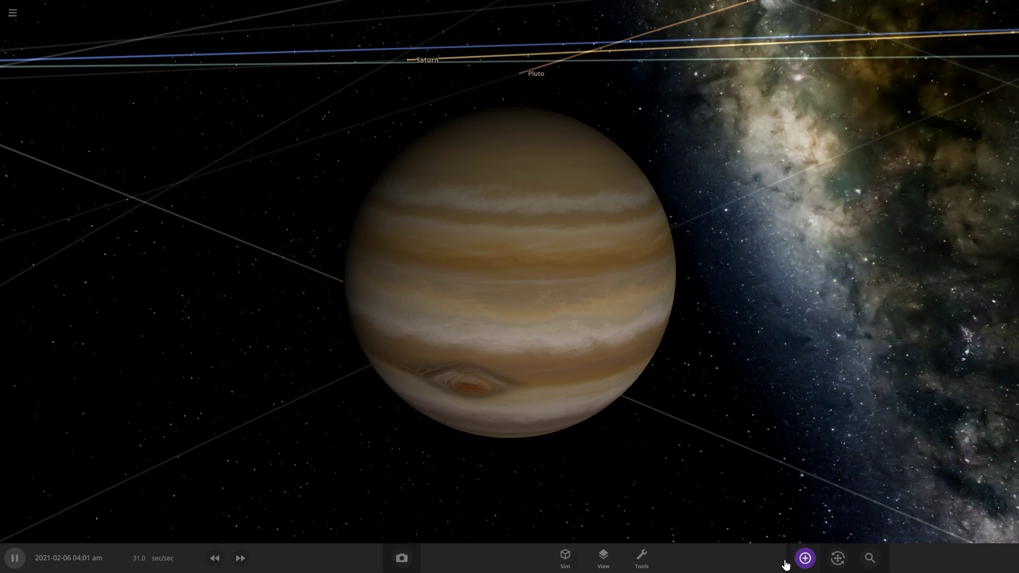
Review Jupiter's surface and composition: 98.0% hydrogen, 2.01% silicate, no iron or water.
{"action": "left_click", "coordinate": [460, 312]}
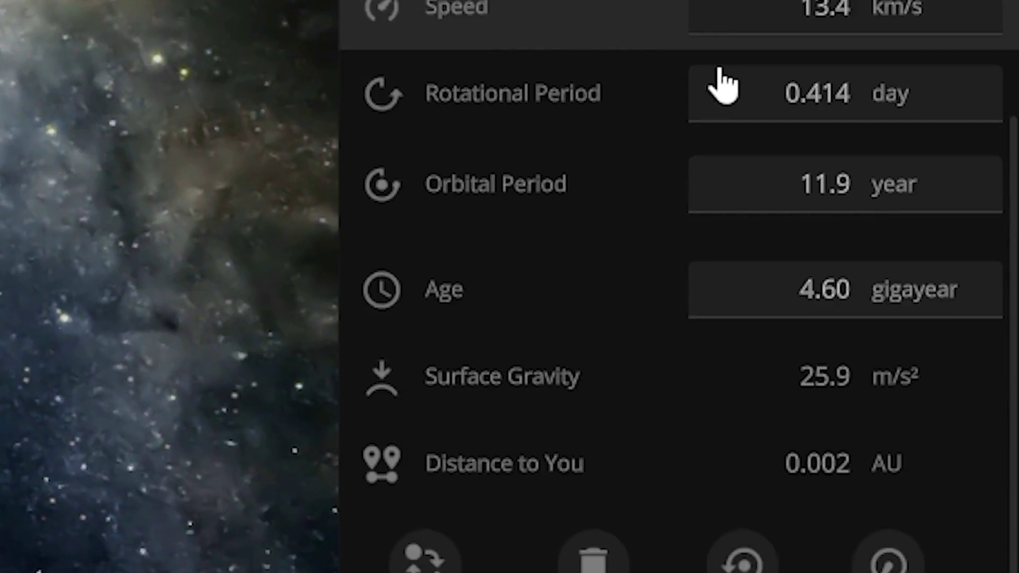
{"action": "scroll", "coordinate": [956, 518], "scroll_direction": "down", "scroll_amount": 5}
{"action": "left_click", "coordinate": [905, 193]}
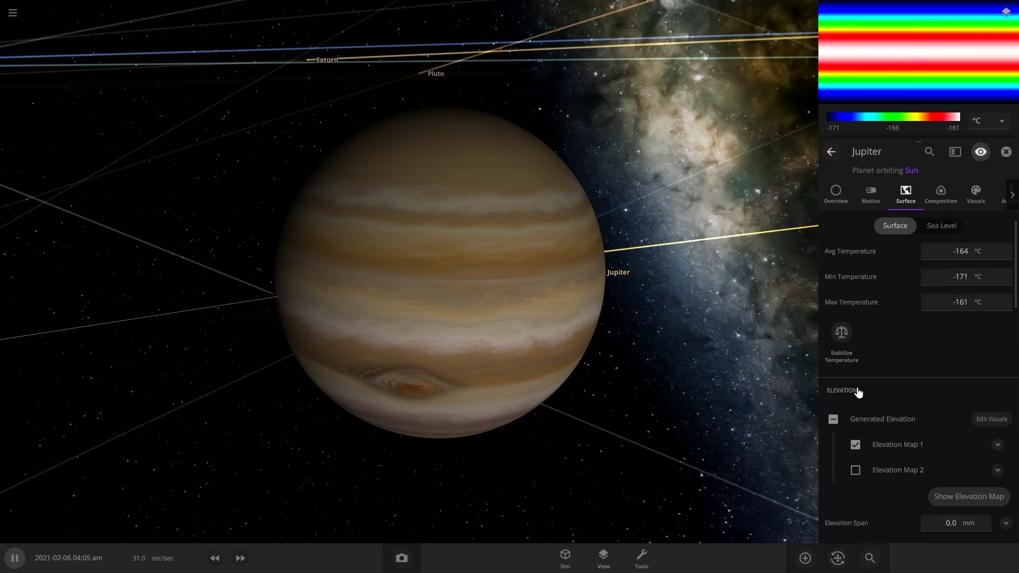
{"action": "scroll", "coordinate": [902, 361], "scroll_direction": "down", "scroll_amount": 5}
{"action": "scroll", "coordinate": [933, 383], "scroll_direction": "down", "scroll_amount": 5}
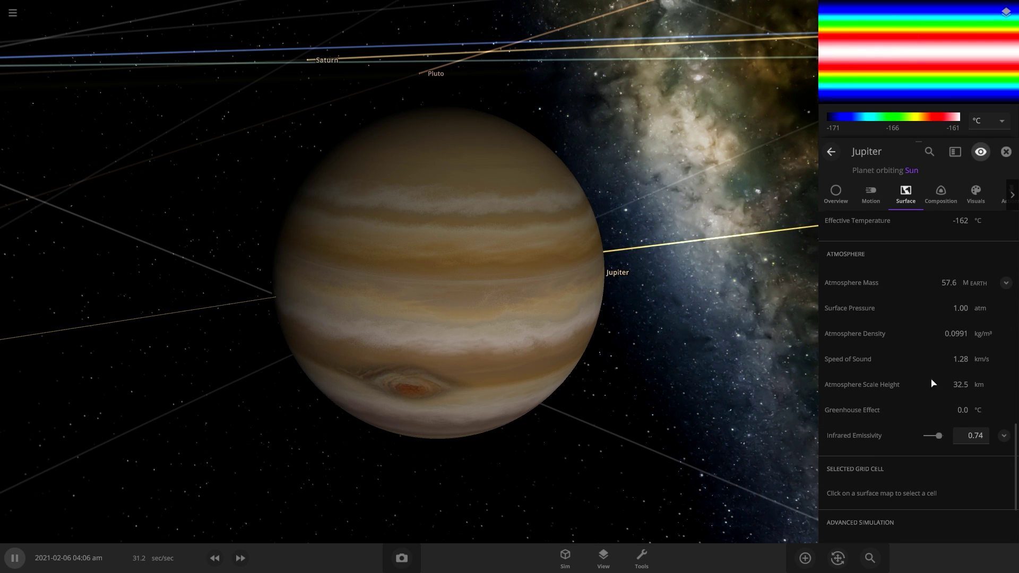
{"action": "left_click", "coordinate": [1004, 152]}
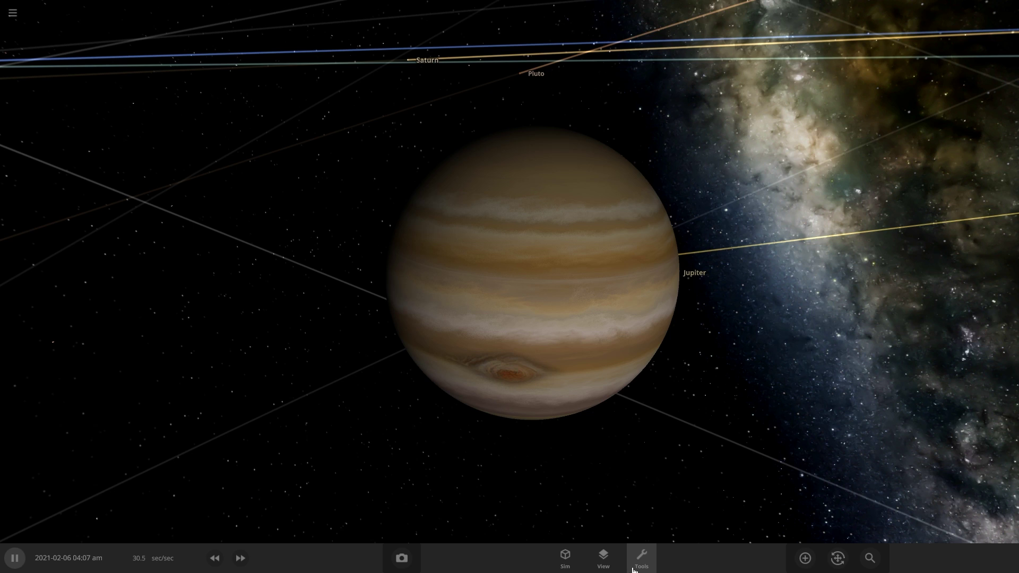
{"action": "left_click", "coordinate": [640, 565]}
{"action": "left_click", "coordinate": [478, 262]}
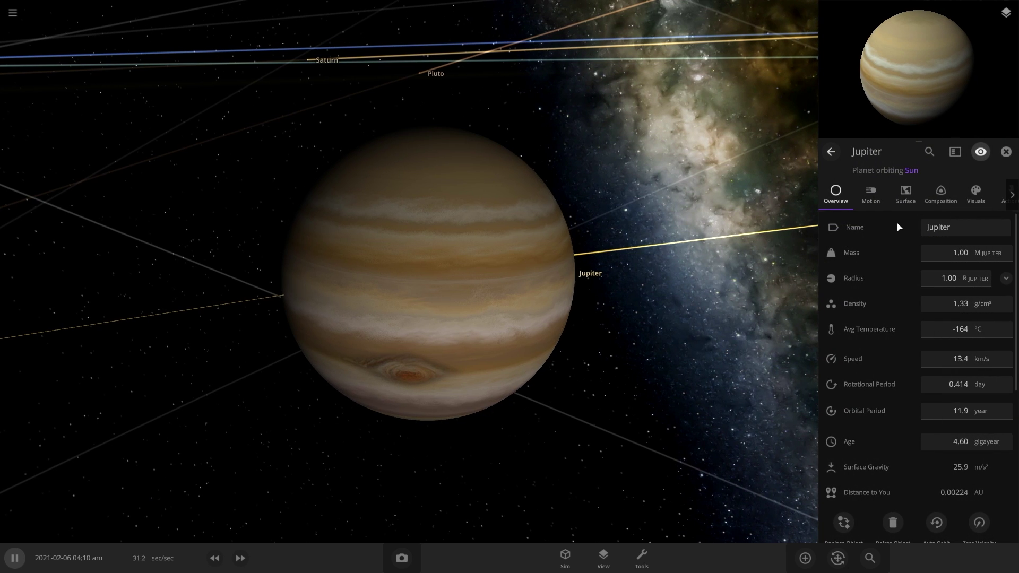
{"action": "left_click", "coordinate": [939, 196]}
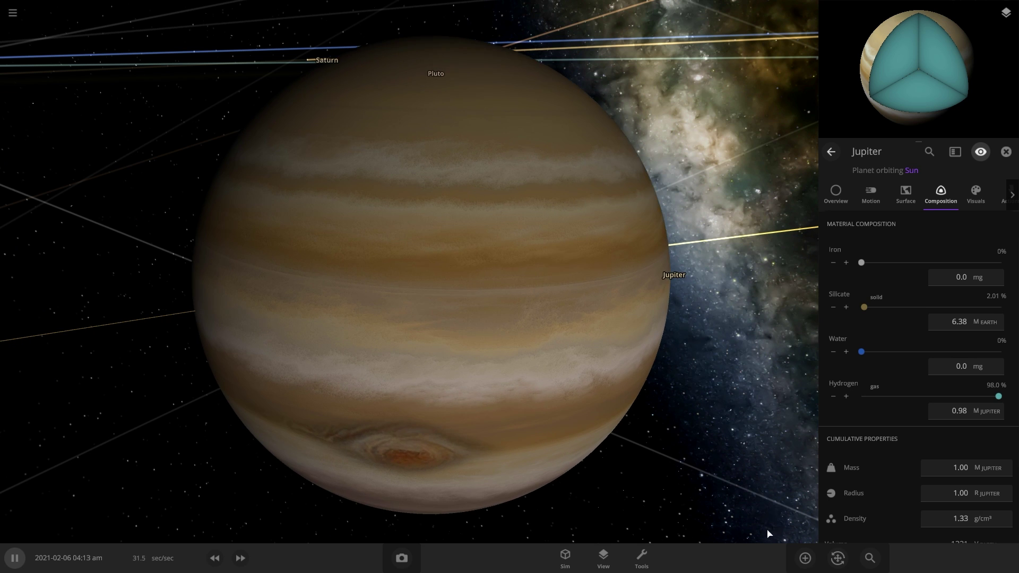
Fire Silicate at Jupiter with the Material tool and watch its composition change.
{"action": "left_click", "coordinate": [805, 558]}
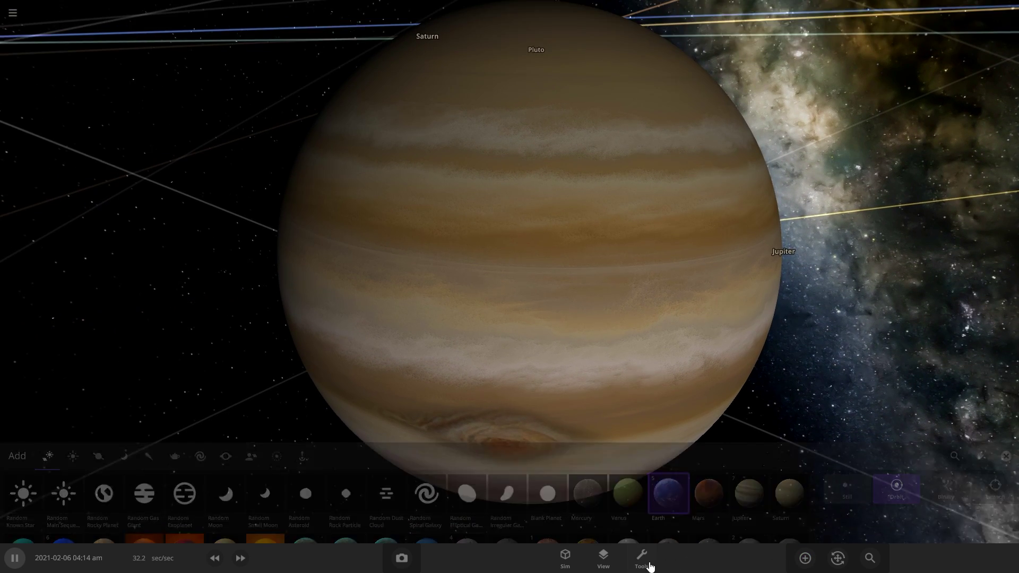
{"action": "left_click", "coordinate": [640, 561]}
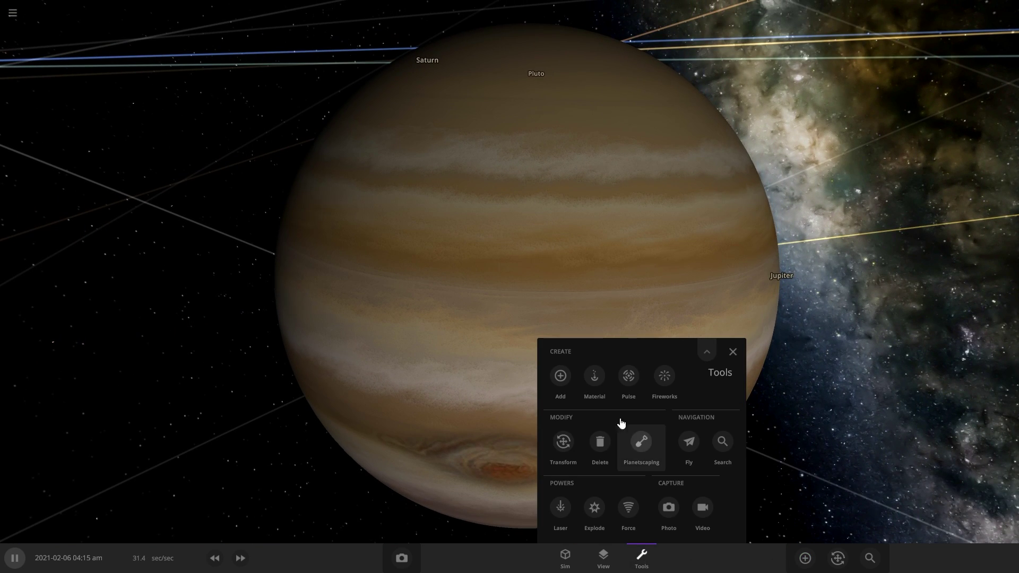
{"action": "left_click", "coordinate": [601, 382]}
{"action": "left_click", "coordinate": [950, 355]}
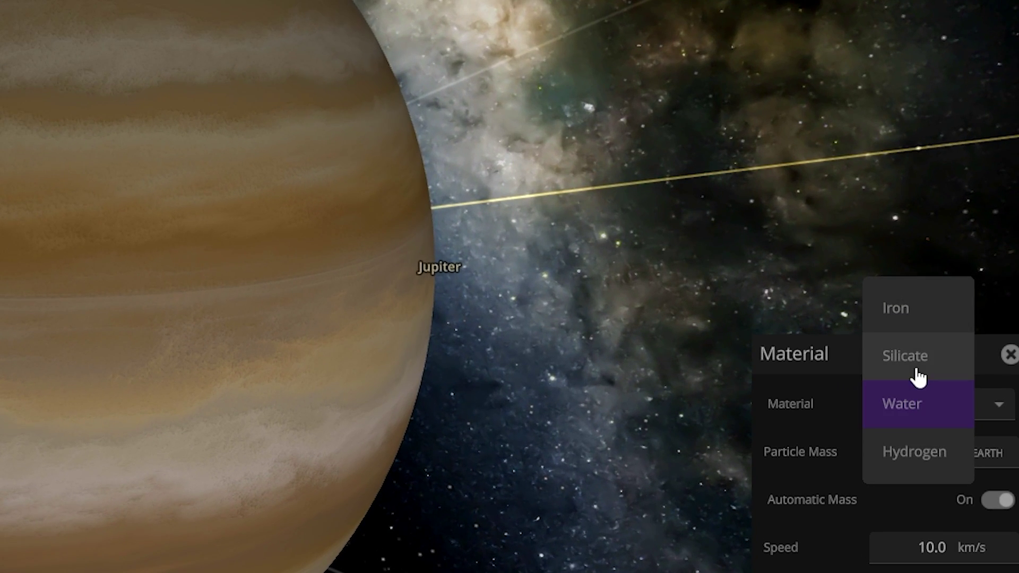
{"action": "left_click", "coordinate": [916, 372]}
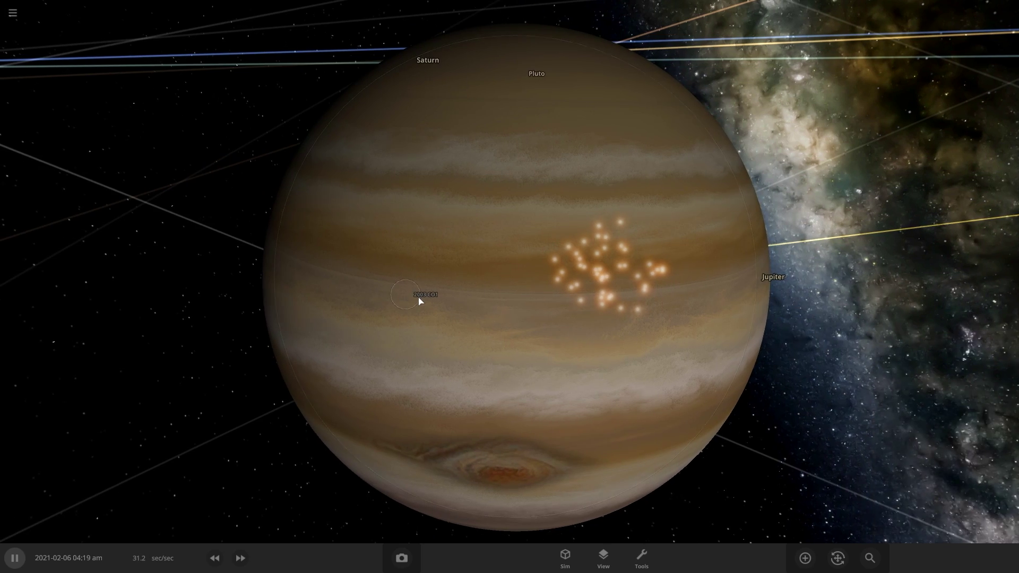
{"action": "left_click", "coordinate": [497, 310]}
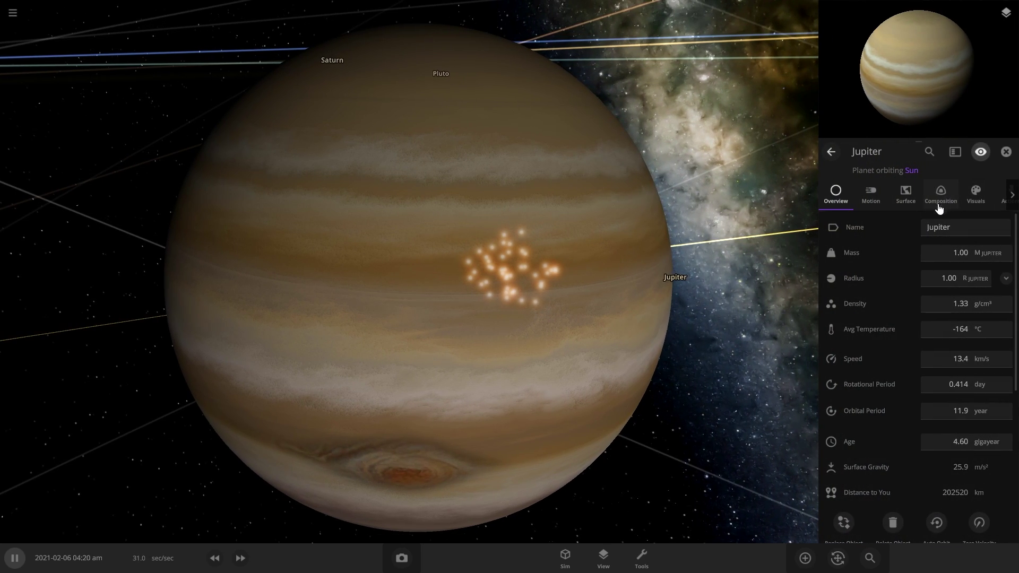
{"action": "left_click", "coordinate": [941, 194]}
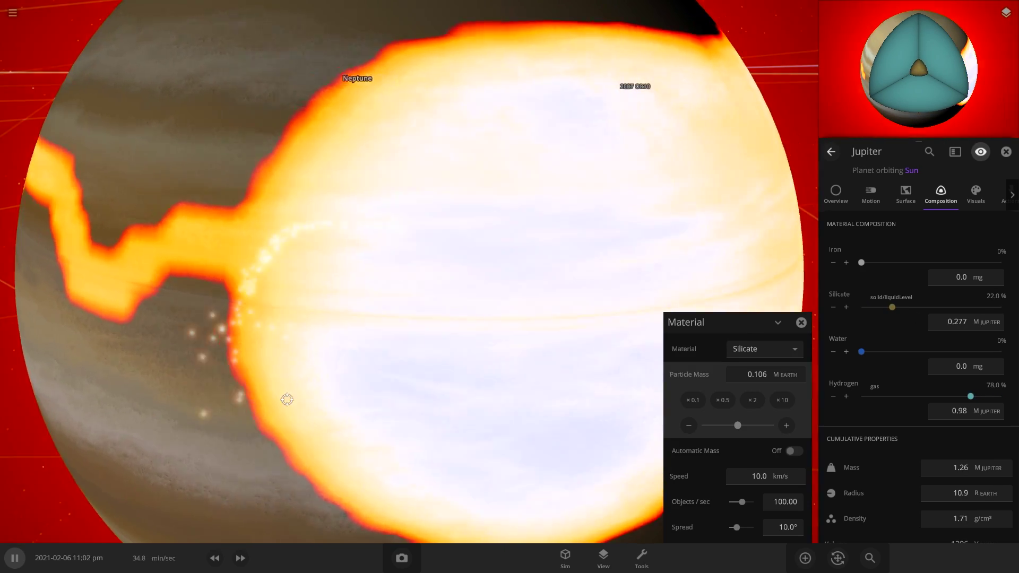
Switch the material to Iron and spray it across Jupiter.
{"action": "left_click", "coordinate": [765, 349]}
{"action": "left_click", "coordinate": [739, 323]}
{"action": "mouse_move", "coordinate": [551, 228]}
{"action": "left_mouse_down"}
{"action": "mouse_move", "coordinate": [479, 217]}
{"action": "mouse_move", "coordinate": [357, 219]}
{"action": "left_mouse_up"}
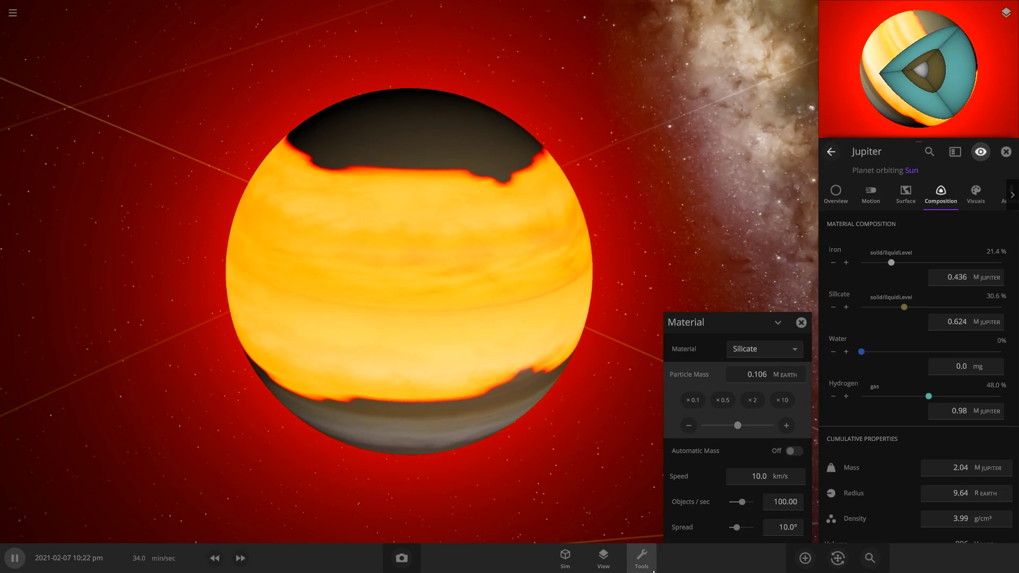
Sweep a double-power laser over Jupiter, stripping it to 100% iron at 0.217 Jupiter masses.
{"action": "left_click", "coordinate": [654, 571]}
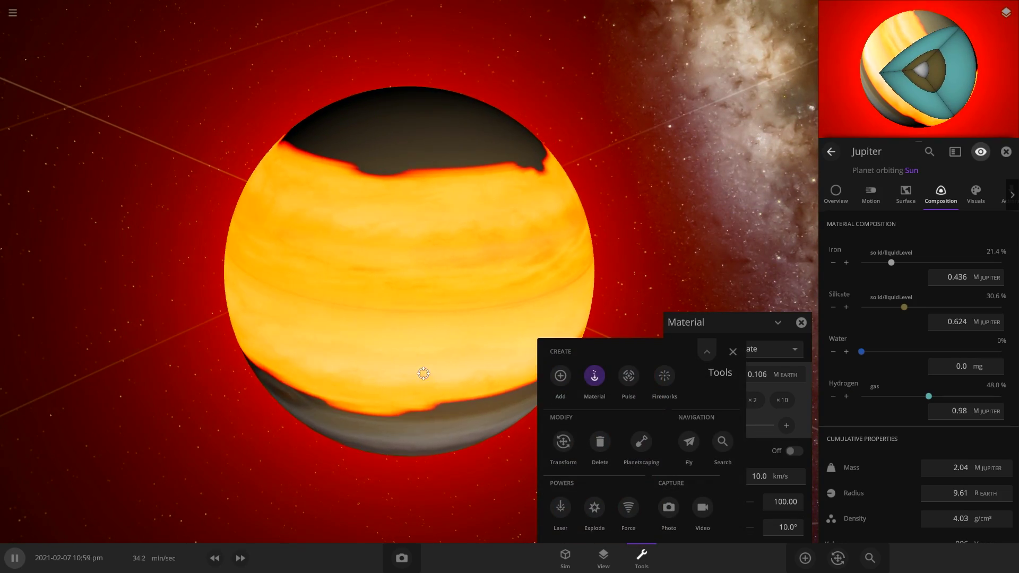
{"action": "left_click", "coordinate": [560, 507]}
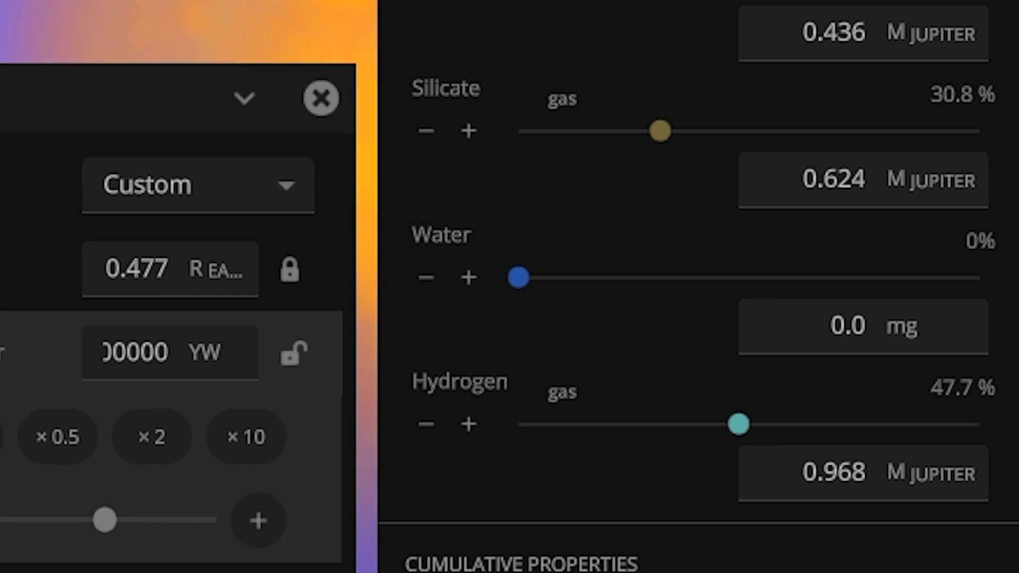
{"action": "left_click", "coordinate": [173, 446]}
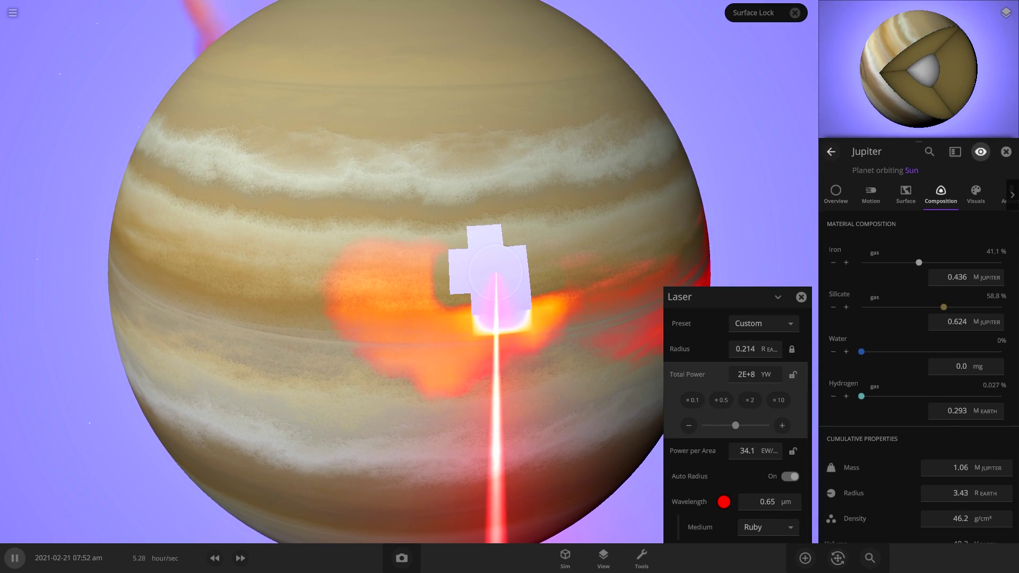
{"action": "mouse_move", "coordinate": [496, 274]}
{"action": "left_mouse_down"}
{"action": "mouse_move", "coordinate": [448, 387]}
{"action": "mouse_move", "coordinate": [552, 496]}
{"action": "left_mouse_up"}
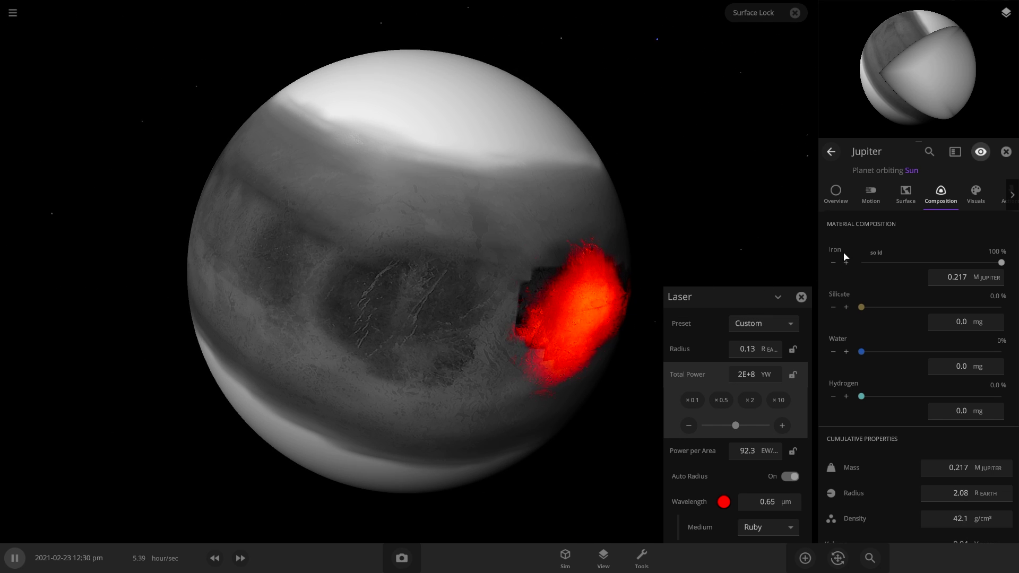
{"action": "left_click", "coordinate": [754, 322]}
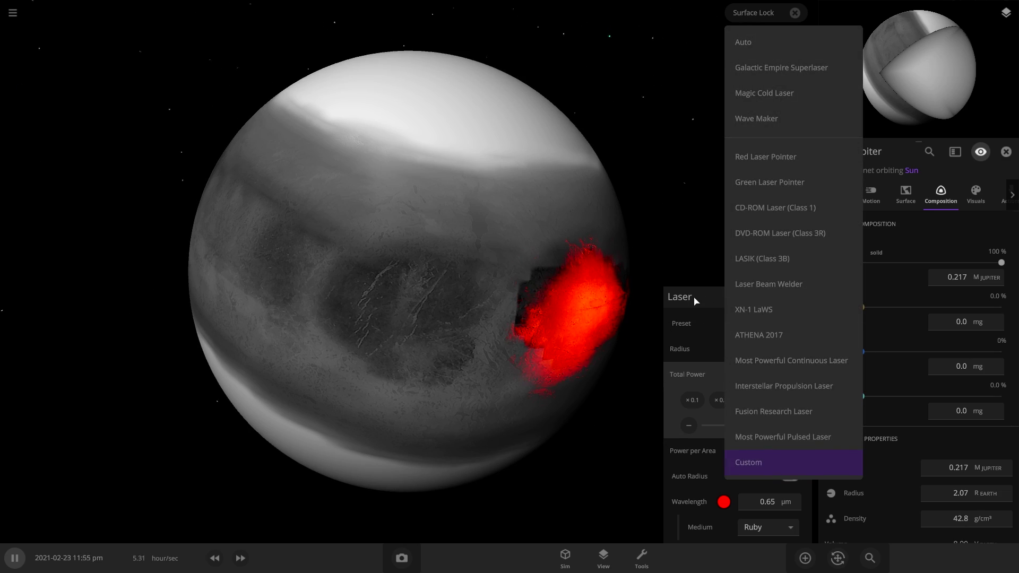
Put away the laser, then fire iron and silicate onto Jupiter to reach 39.7% iron, 60.3% silicate.
{"action": "left_click", "coordinate": [798, 295]}
{"action": "left_click", "coordinate": [798, 296]}
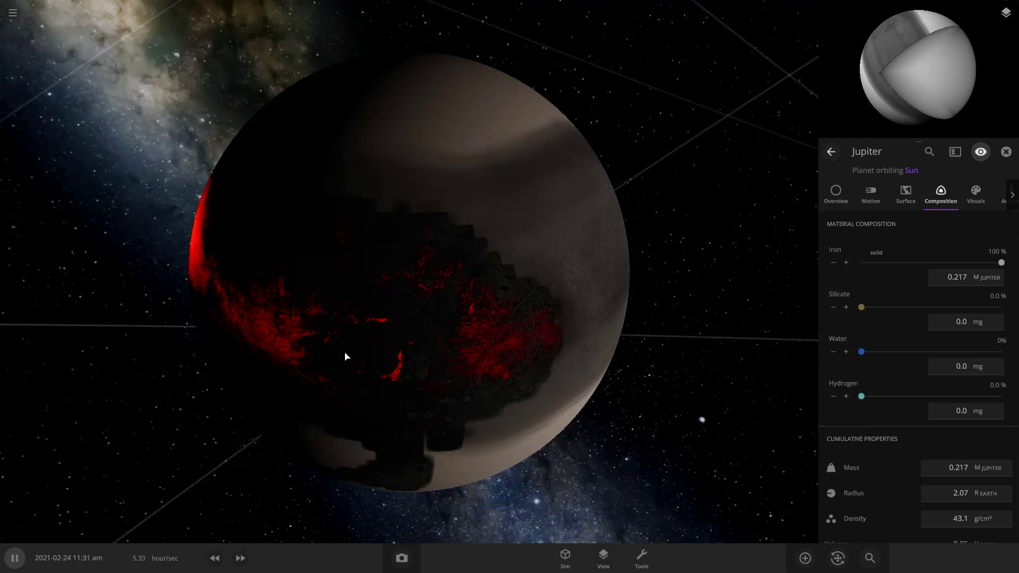
{"action": "left_click_drag", "start_coordinate": [344, 356], "coordinate": [484, 487]}
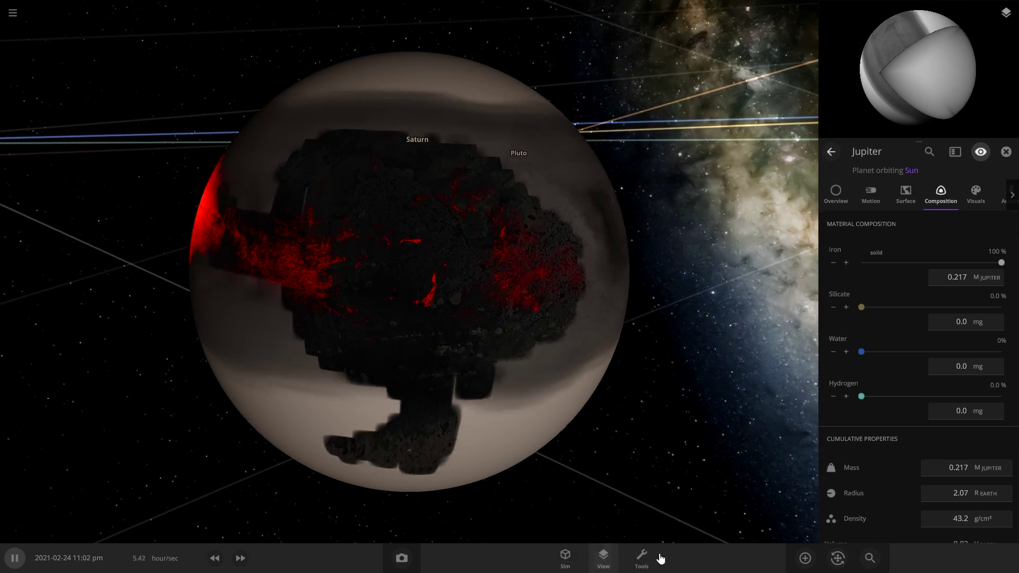
{"action": "left_click", "coordinate": [644, 558]}
{"action": "left_click", "coordinate": [590, 378]}
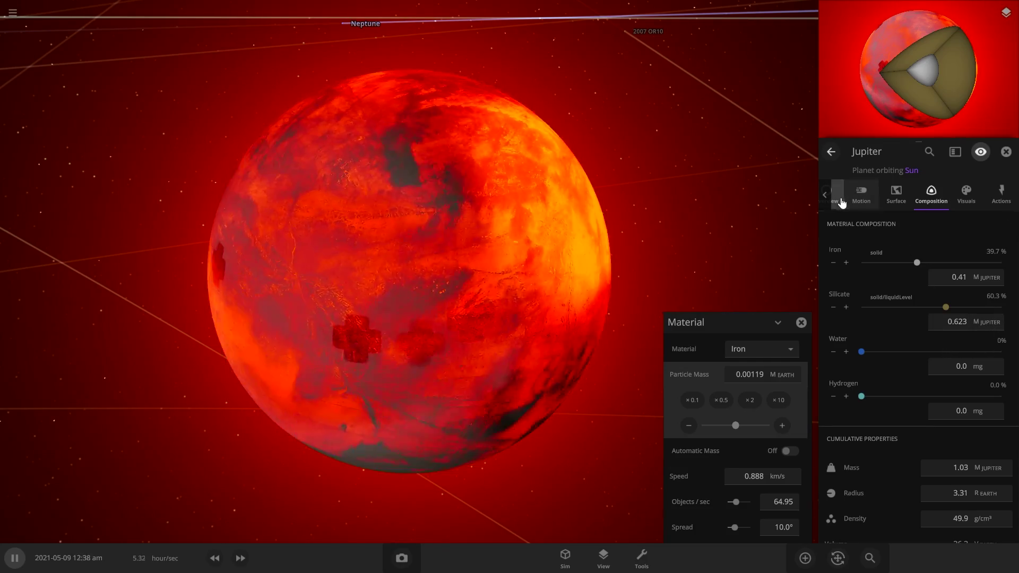
{"action": "left_click", "coordinate": [841, 204]}
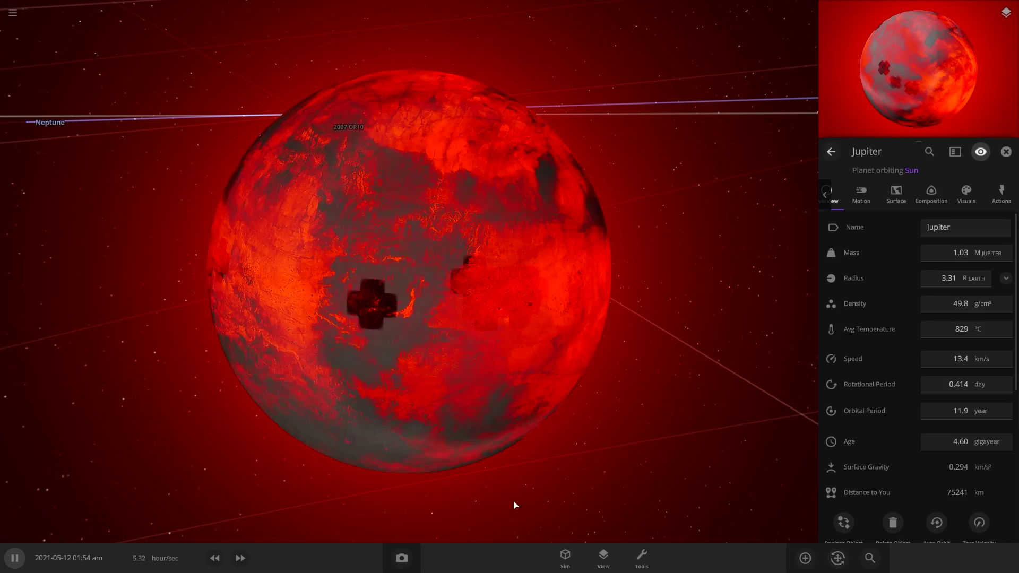
Fire the Magic Cold Laser preset at Jupiter, cooling it to about -95.1 °C.
{"action": "left_click", "coordinate": [637, 558]}
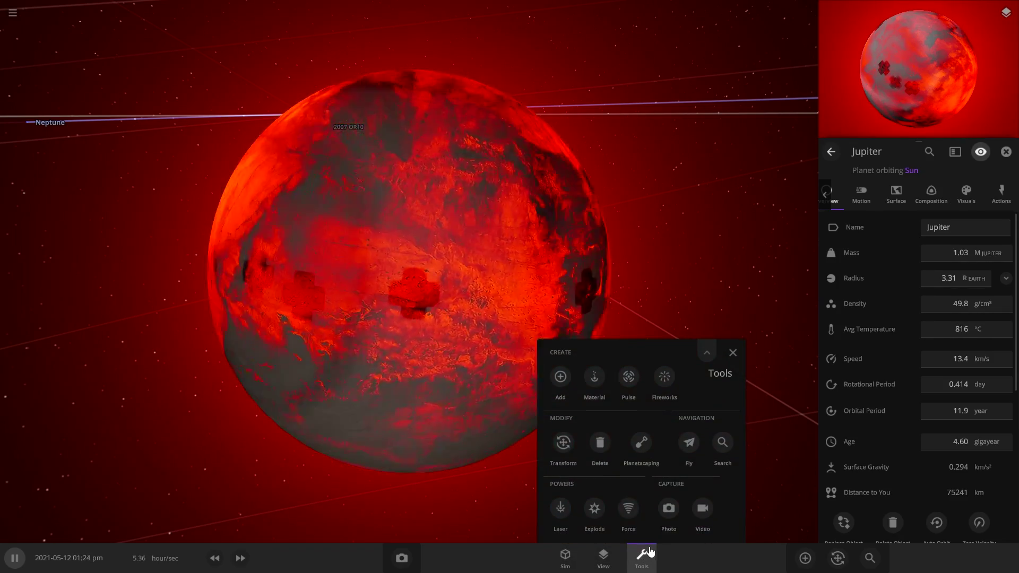
{"action": "left_click", "coordinate": [575, 508]}
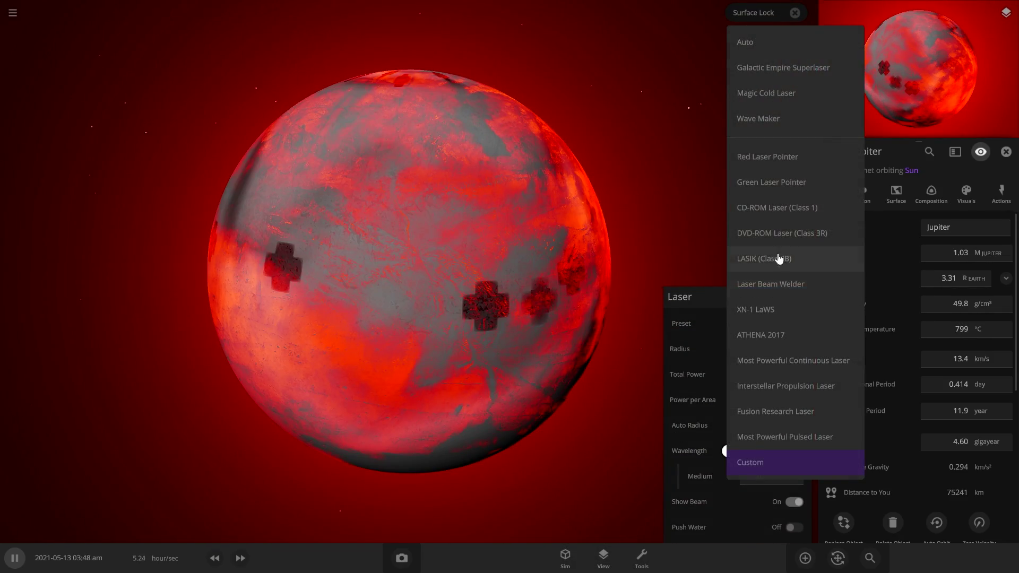
{"action": "left_click", "coordinate": [767, 93]}
{"action": "left_click", "coordinate": [751, 349]}
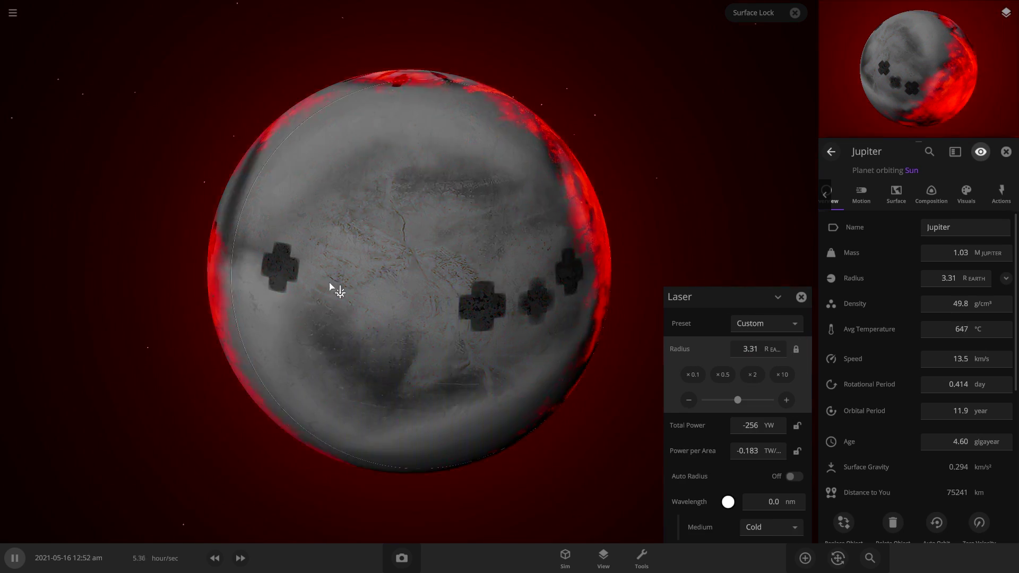
{"action": "left_click", "coordinate": [214, 558]}
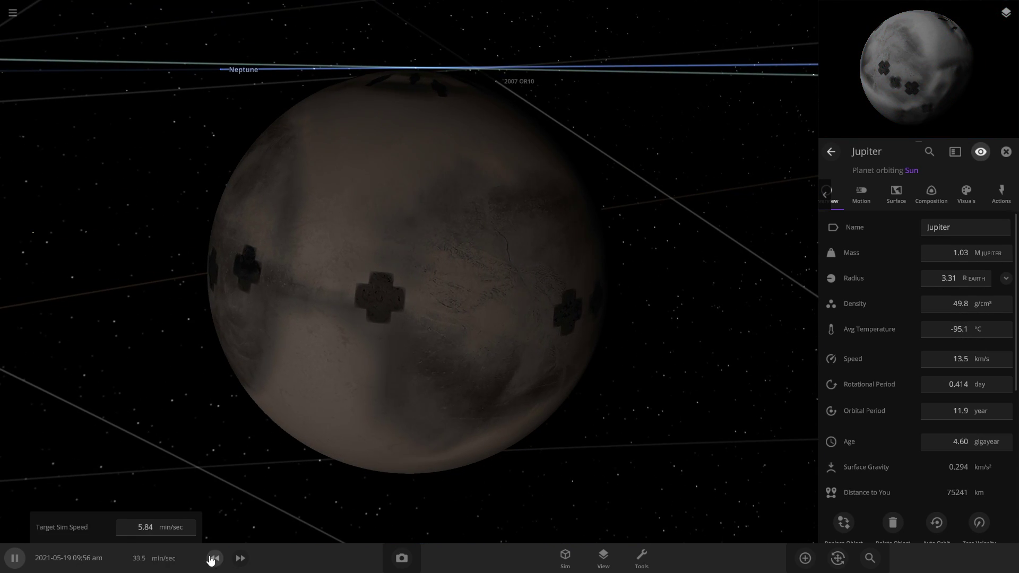
{"action": "left_click", "coordinate": [642, 557]}
Set Jupiter's atmosphere mass to 10 Earth masses.
{"action": "left_click", "coordinate": [896, 194]}
{"action": "scroll", "coordinate": [918, 371], "scroll_direction": "down", "scroll_amount": 10}
{"action": "left_click", "coordinate": [930, 455]}
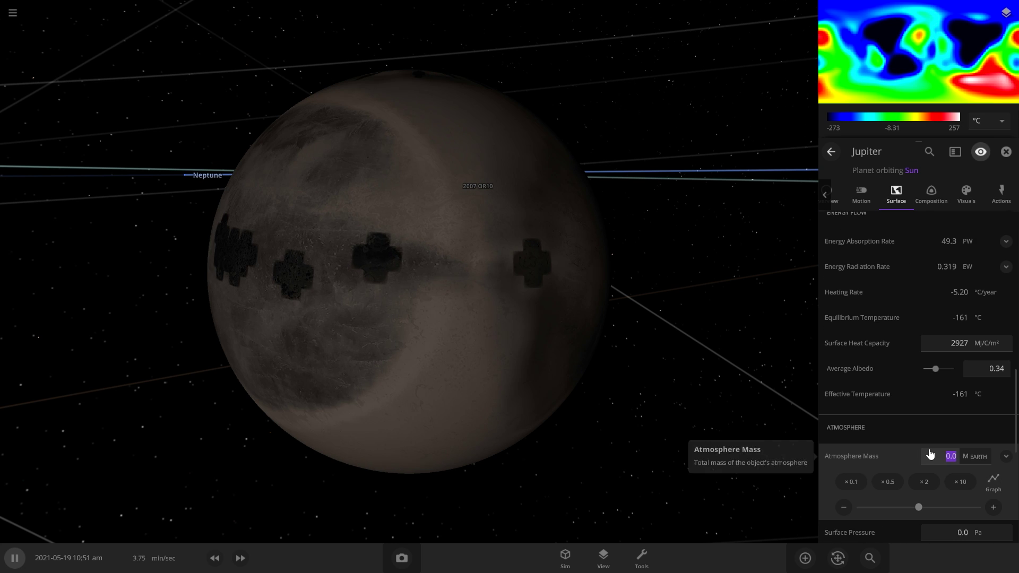
{"action": "key", "text": "Return"}
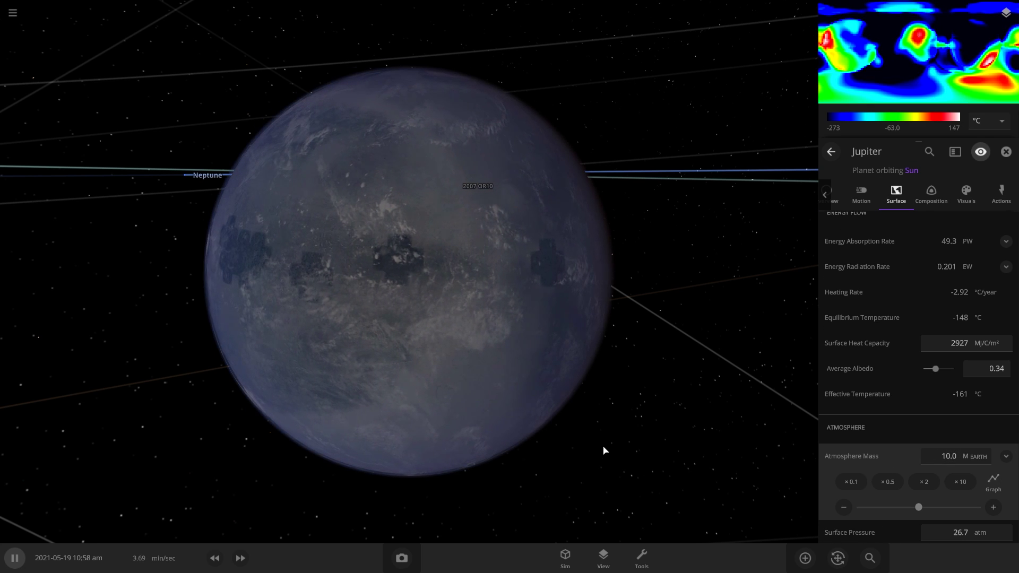
{"action": "scroll", "coordinate": [706, 370], "scroll_direction": "up", "scroll_amount": 5}
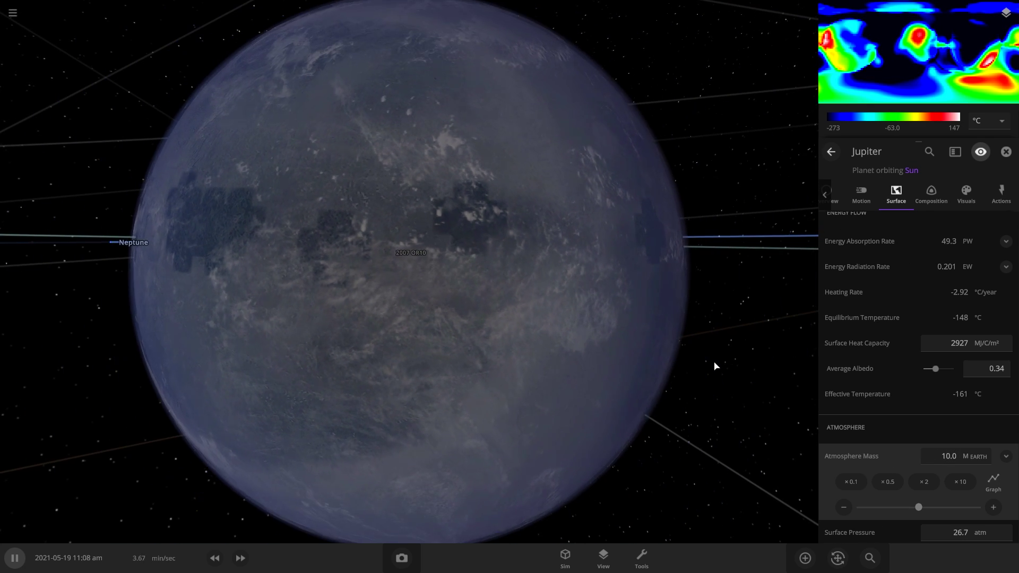
Spray water onto Jupiter until its oceans reach a 22.1 km sea level.
{"action": "left_click_drag", "start_coordinate": [714, 366], "coordinate": [668, 409]}
{"action": "scroll", "coordinate": [920, 441], "scroll_direction": "down", "scroll_amount": 6}
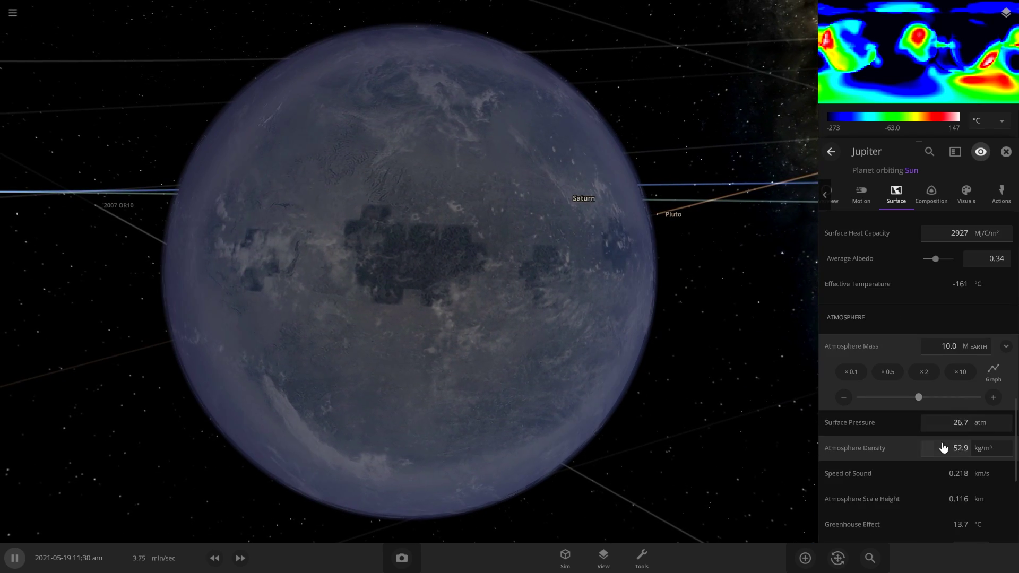
{"action": "scroll", "coordinate": [930, 403], "scroll_direction": "down", "scroll_amount": 3}
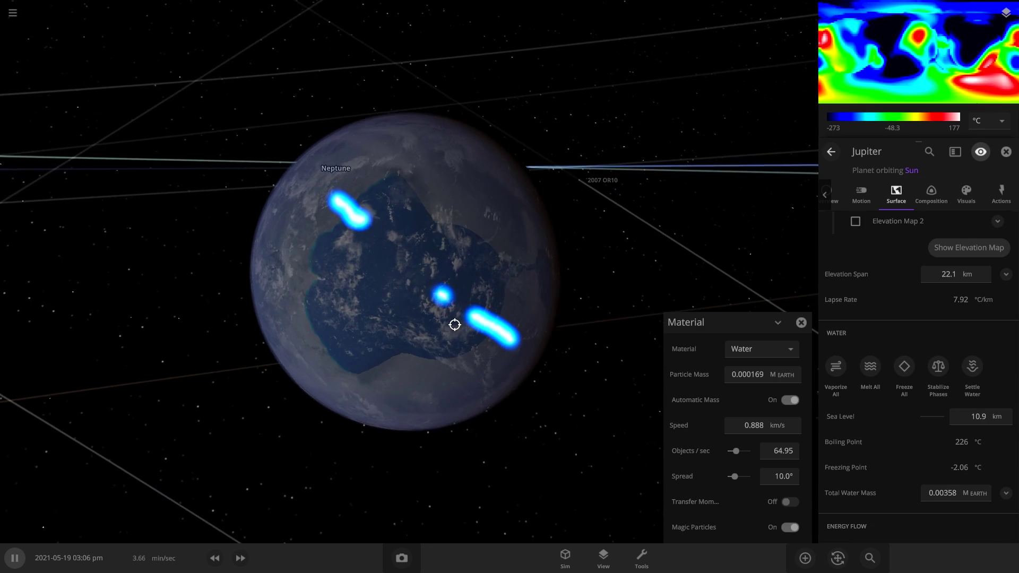
{"action": "left_click_drag", "start_coordinate": [448, 325], "coordinate": [440, 331]}
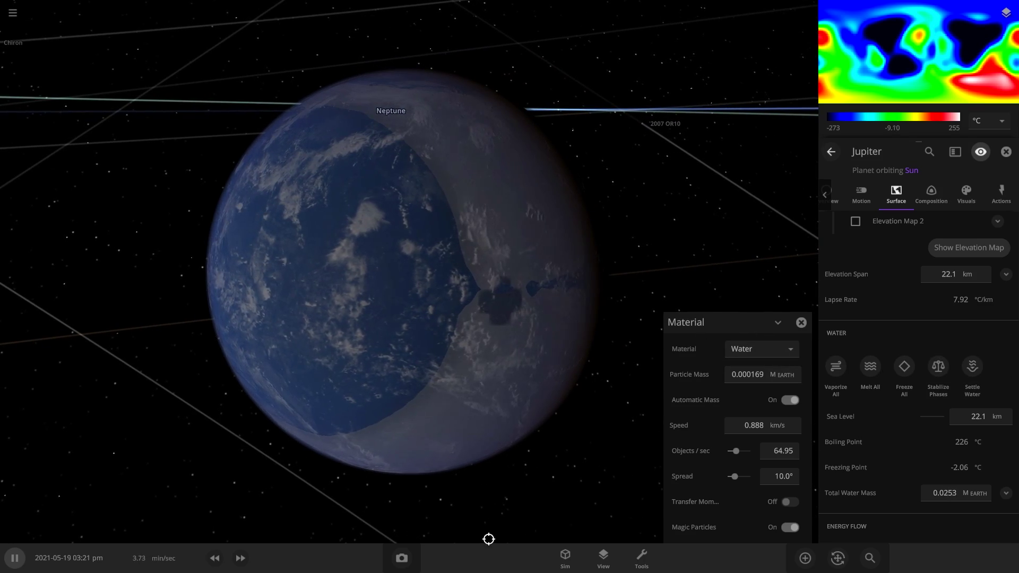
{"action": "left_click_drag", "start_coordinate": [488, 539], "coordinate": [396, 473]}
{"action": "scroll", "coordinate": [515, 488], "scroll_direction": "up", "scroll_amount": 5}
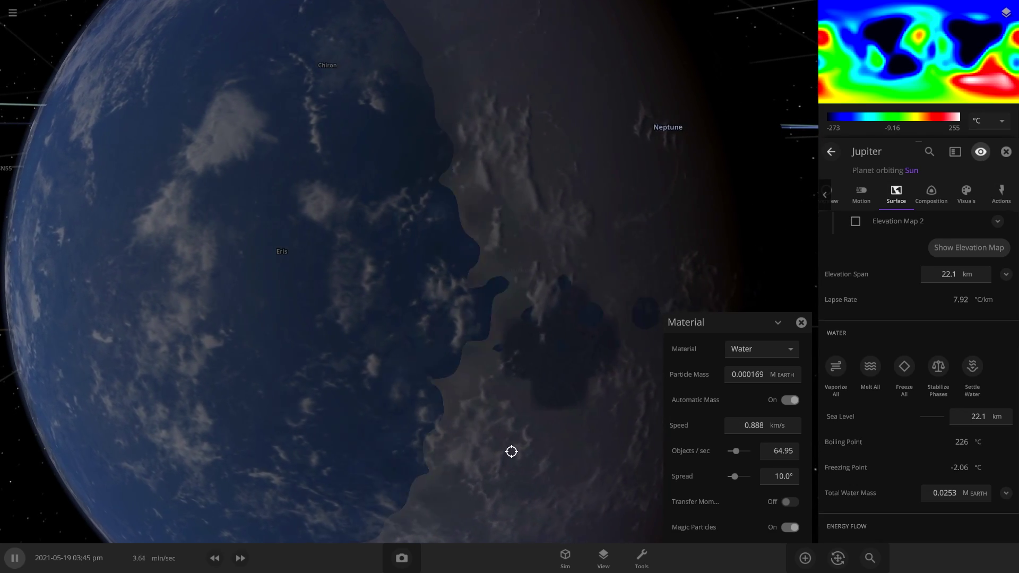
{"action": "left_click_drag", "start_coordinate": [512, 450], "coordinate": [380, 412]}
{"action": "scroll", "coordinate": [381, 412], "scroll_direction": "down", "scroll_amount": 5}
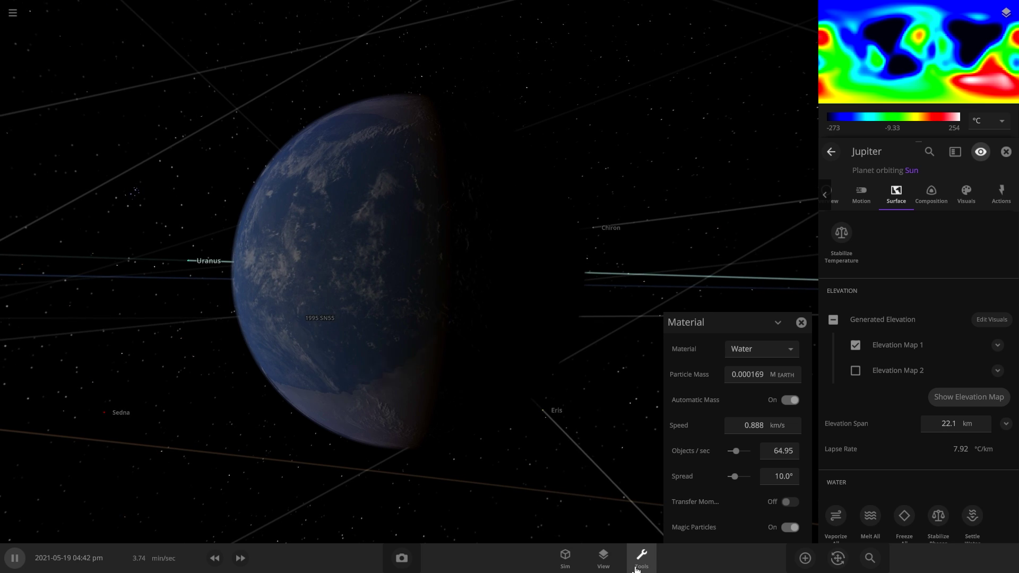
Paint with the Planetscaping Elevation Remove brush to sink Jupiter's landmasses below the ocean.
{"action": "left_click", "coordinate": [636, 568]}
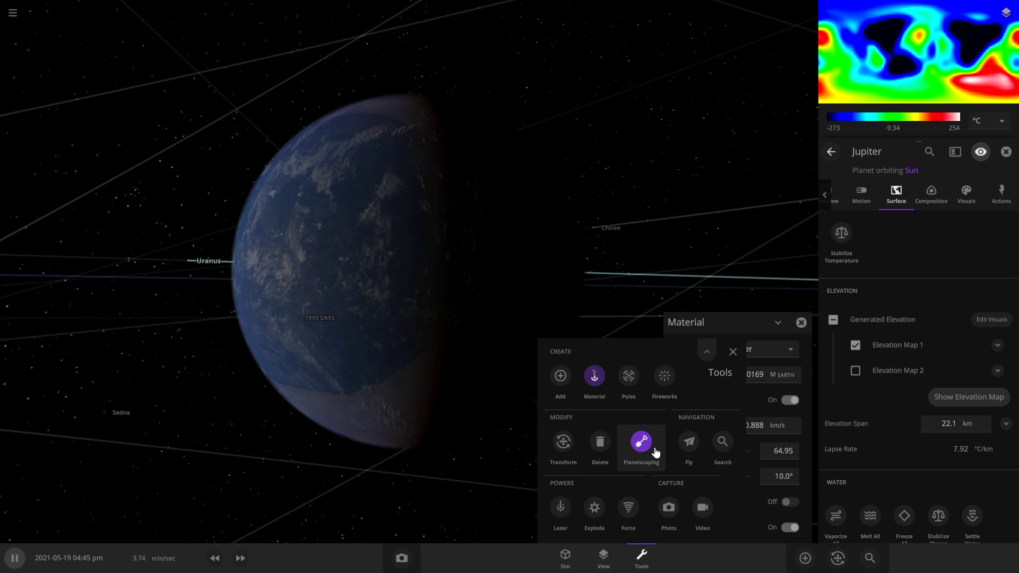
{"action": "left_click", "coordinate": [656, 452]}
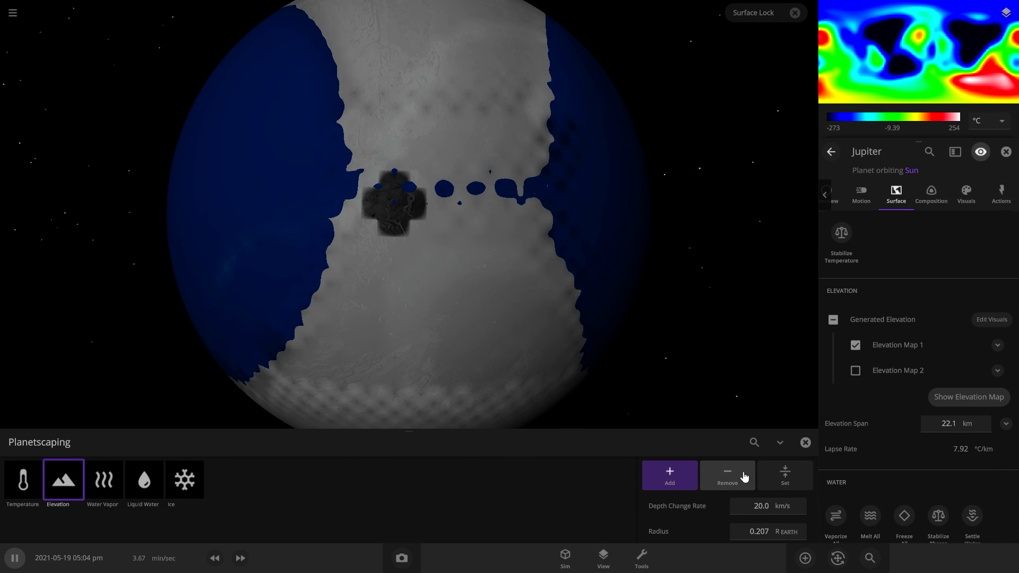
{"action": "left_click", "coordinate": [745, 477]}
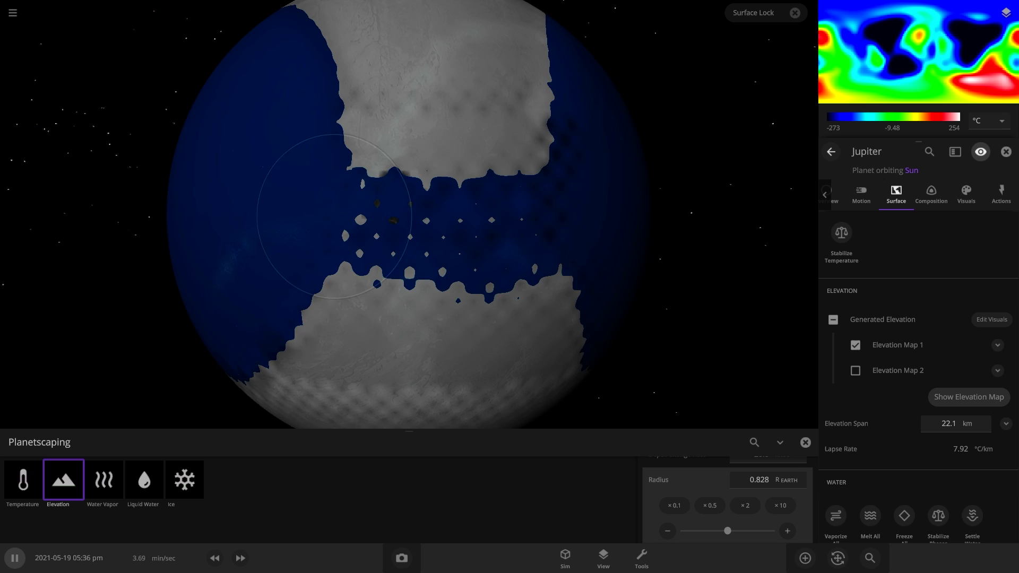
{"action": "mouse_move", "coordinate": [559, 316]}
{"action": "left_mouse_down"}
{"action": "mouse_move", "coordinate": [478, 322]}
{"action": "mouse_move", "coordinate": [432, 307]}
{"action": "left_mouse_up"}
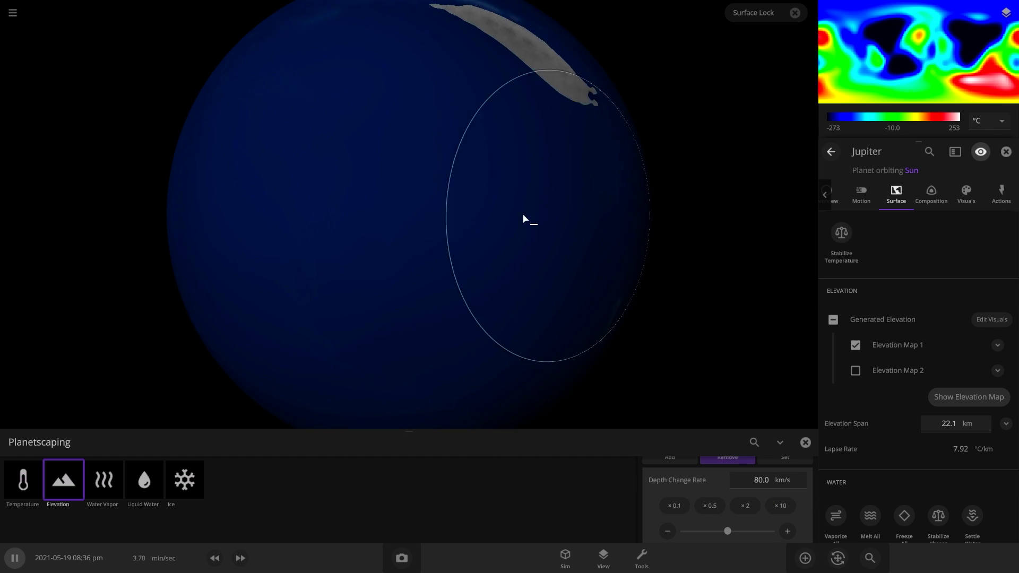
{"action": "scroll", "coordinate": [946, 395], "scroll_direction": "down", "scroll_amount": 1}
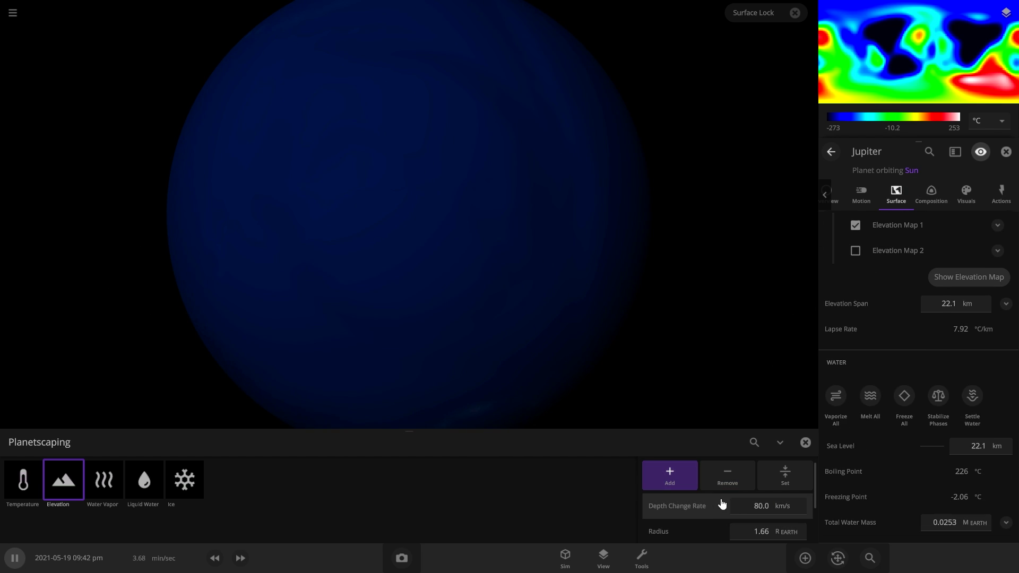
Paint ice onto Jupiter's open ocean with the Planetscaping Ice brush.
{"action": "scroll", "coordinate": [706, 507], "scroll_direction": "down", "scroll_amount": 2}
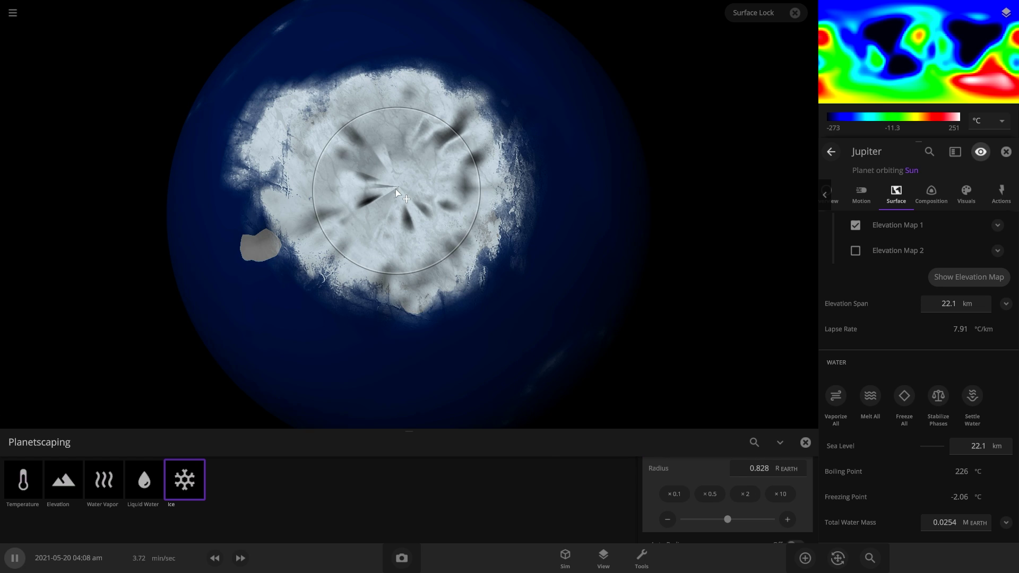
{"action": "left_click_drag", "start_coordinate": [395, 189], "coordinate": [623, 109]}
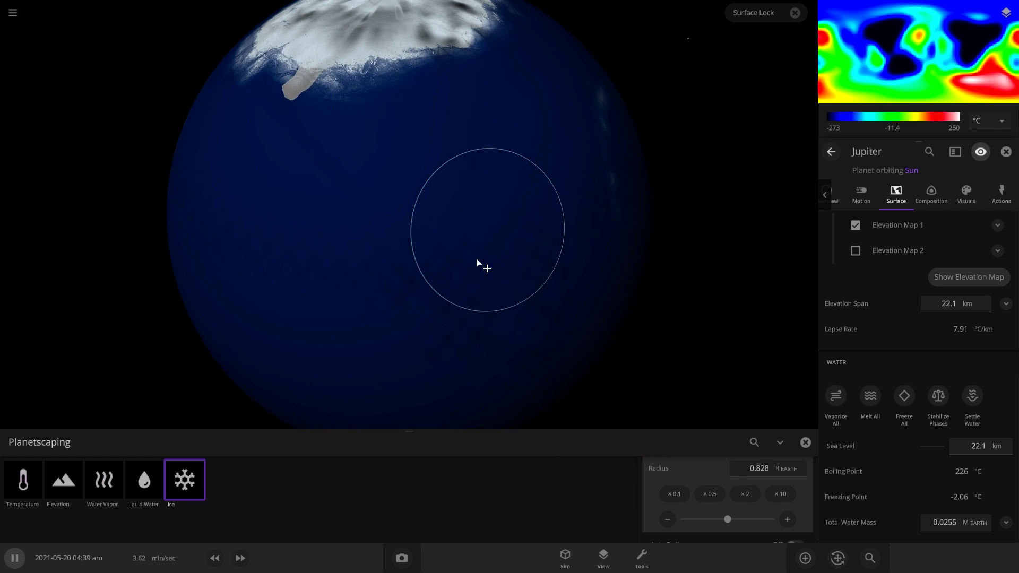
{"action": "left_click_drag", "start_coordinate": [403, 114], "coordinate": [409, 122]}
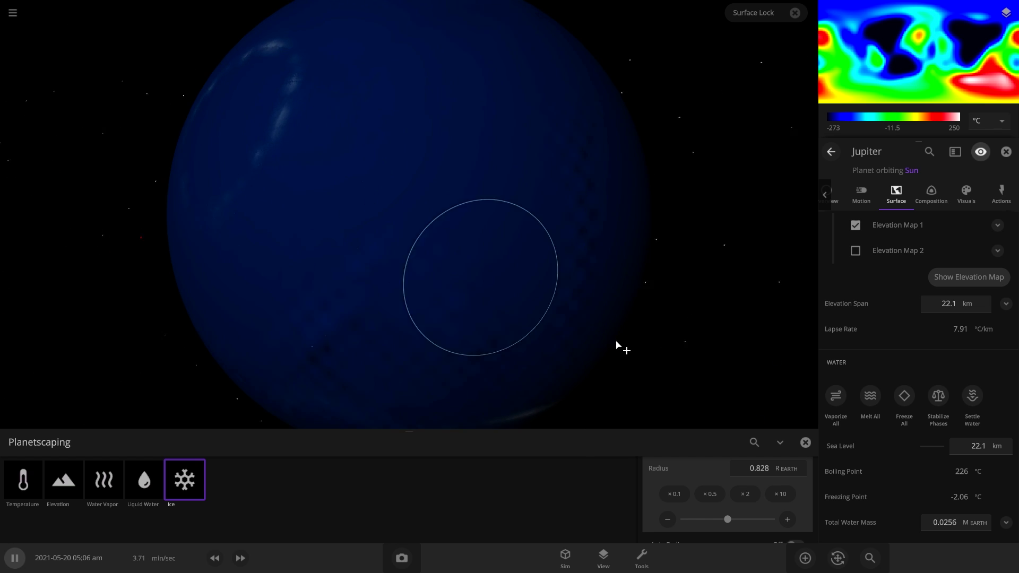
Raise continents at 320 km/s and paint ice sheets around Jupiter's pole.
{"action": "scroll", "coordinate": [694, 485], "scroll_direction": "up", "scroll_amount": 3}
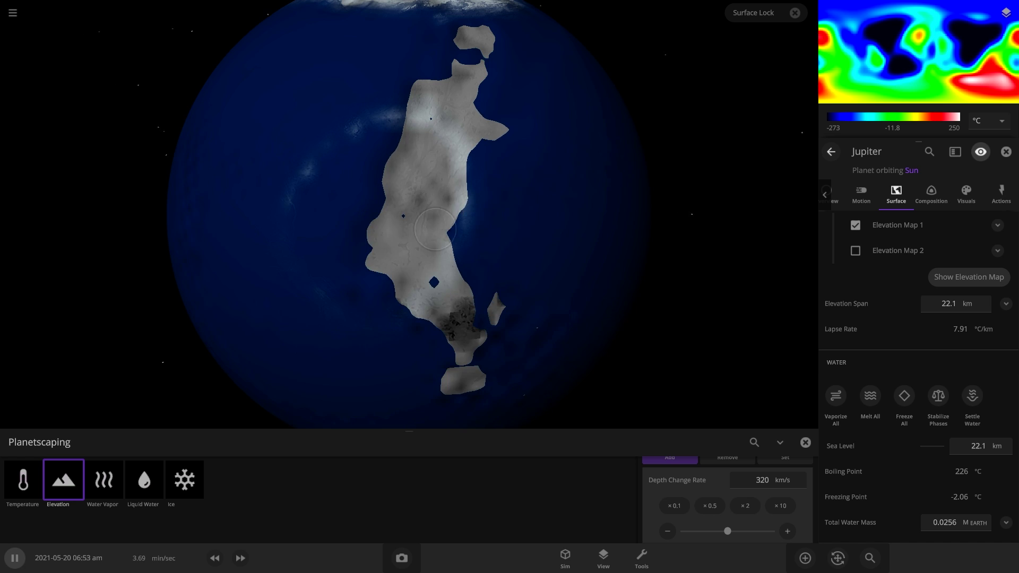
{"action": "scroll", "coordinate": [457, 177], "scroll_direction": "up", "scroll_amount": 5}
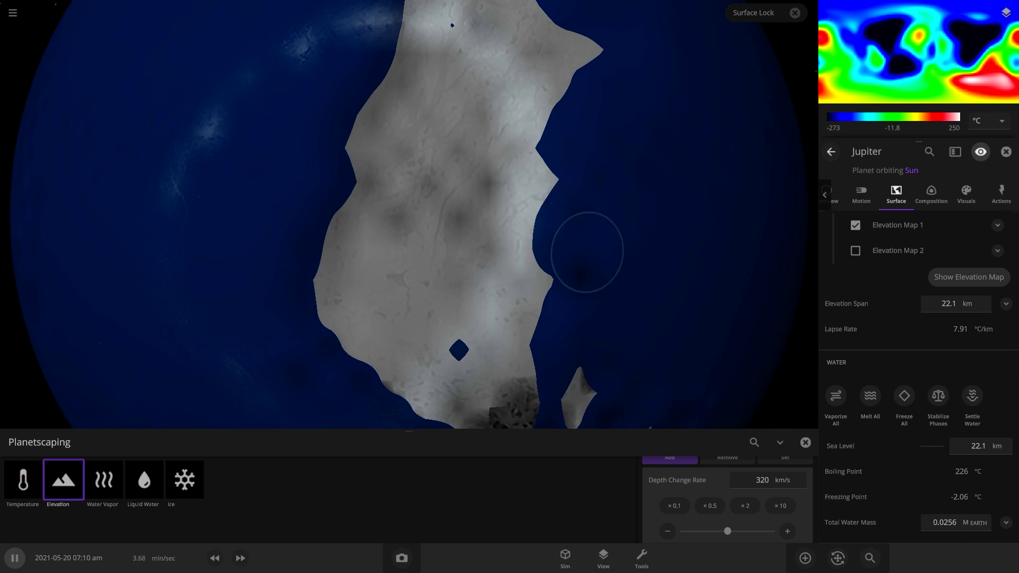
{"action": "scroll", "coordinate": [464, 209], "scroll_direction": "down", "scroll_amount": 5}
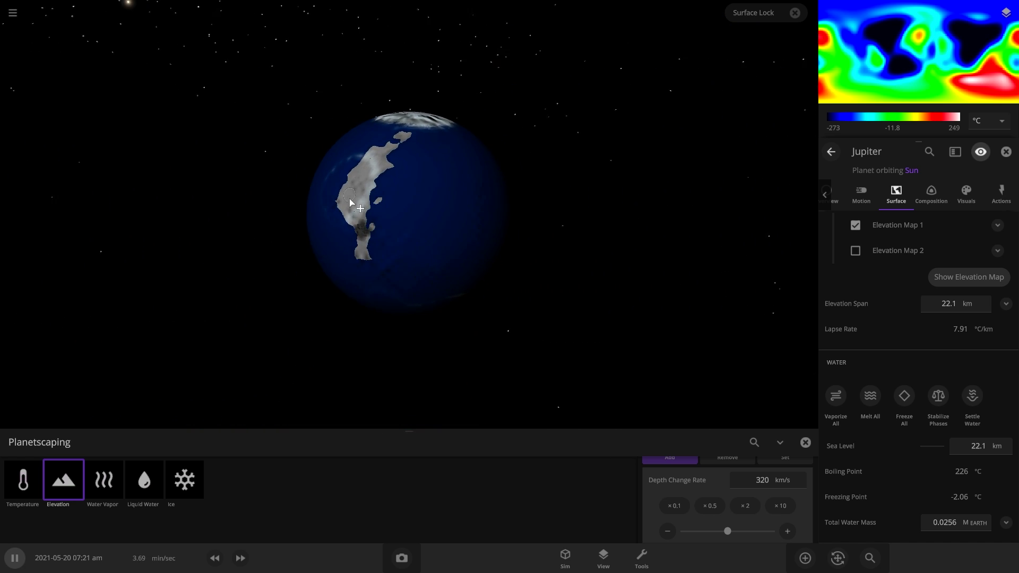
{"action": "scroll", "coordinate": [351, 202], "scroll_direction": "up", "scroll_amount": 5}
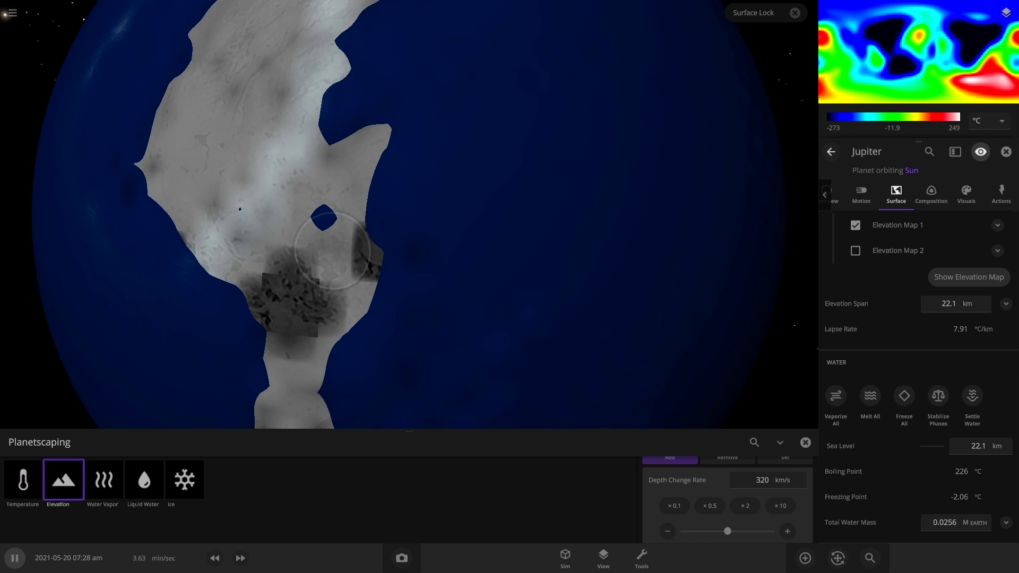
{"action": "scroll", "coordinate": [331, 223], "scroll_direction": "down", "scroll_amount": 5}
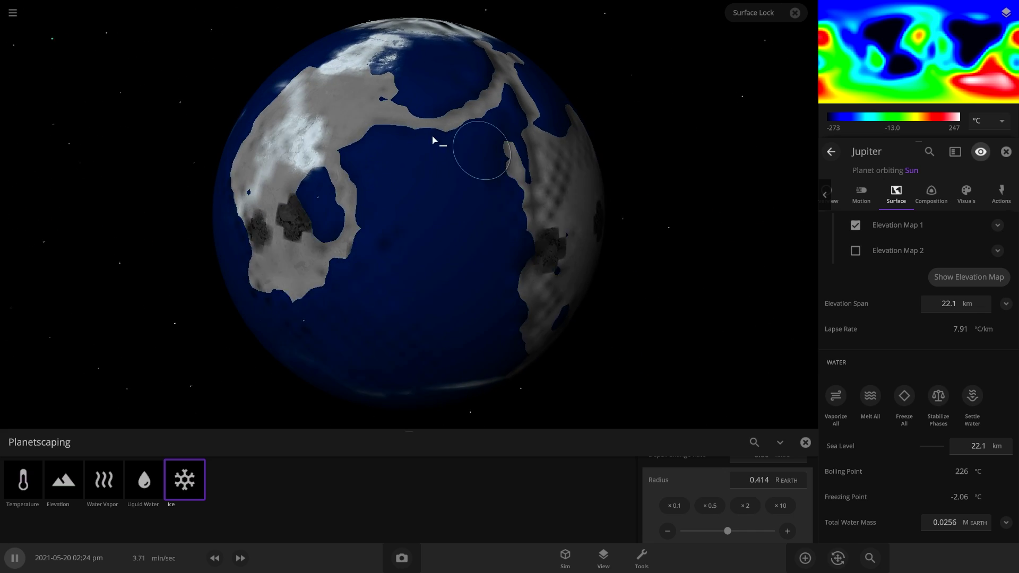
{"action": "left_click_drag", "start_coordinate": [467, 178], "coordinate": [519, 208]}
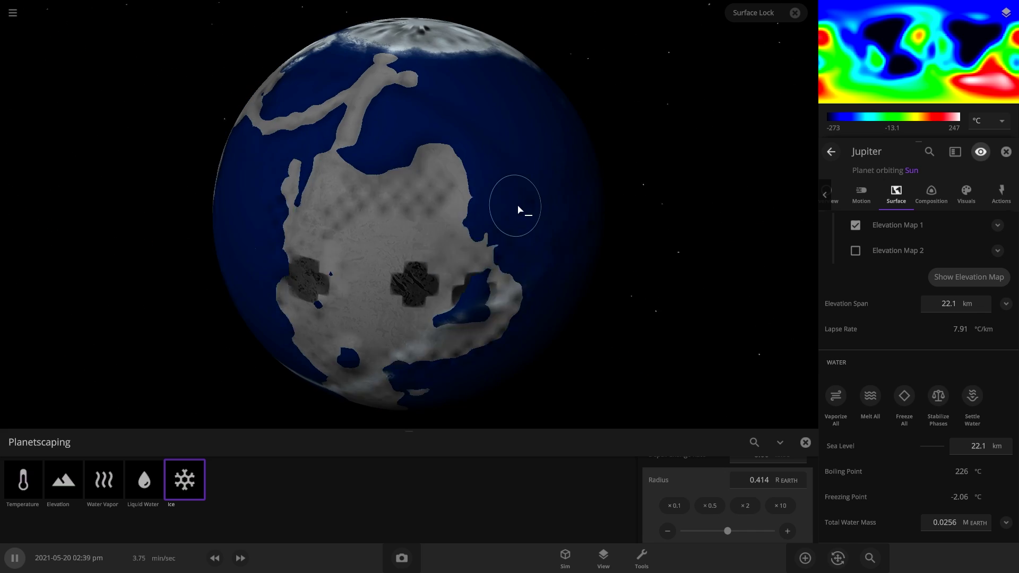
Check Jupiter's composition and surface temperature, close Planetscaping and let time run.
{"action": "left_click", "coordinate": [943, 207]}
{"action": "left_click", "coordinate": [897, 200]}
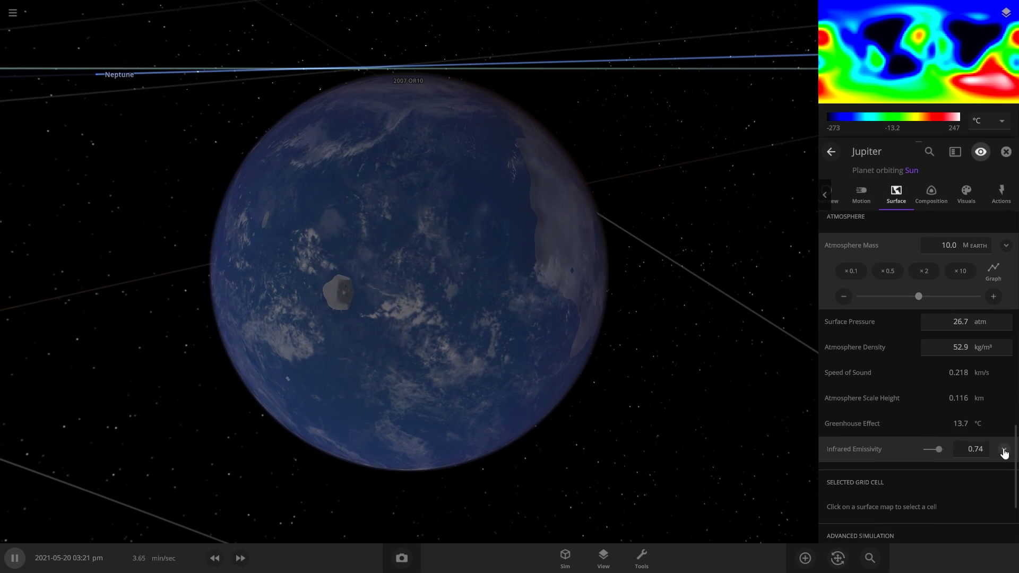
{"action": "left_click", "coordinate": [1004, 449]}
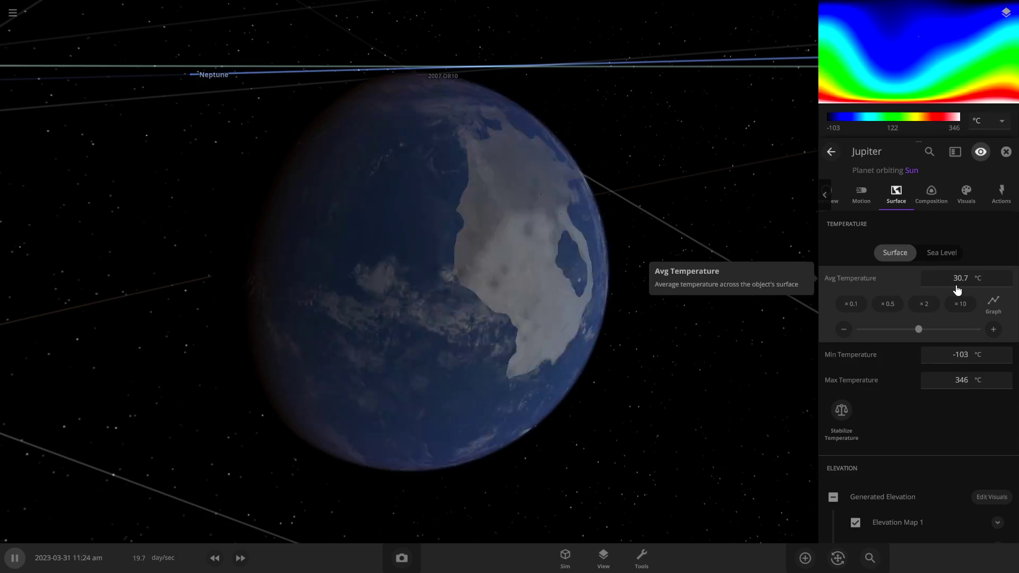
{"action": "scroll", "coordinate": [957, 289], "scroll_direction": "down", "scroll_amount": 10}
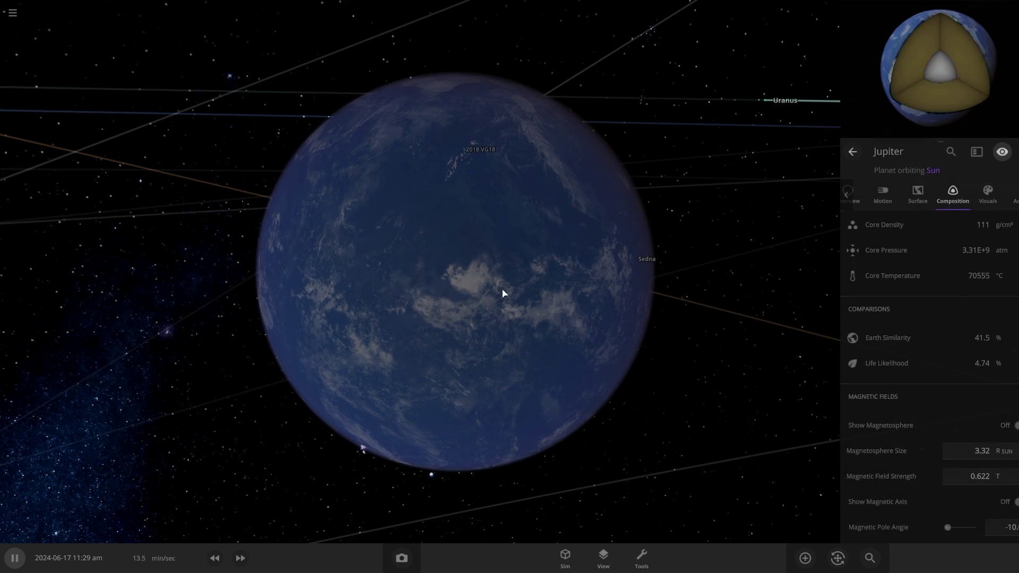
Pause the simulation and recolour the planet's vegetation layer to yellow-green #A7B417.
{"action": "left_click", "coordinate": [966, 193]}
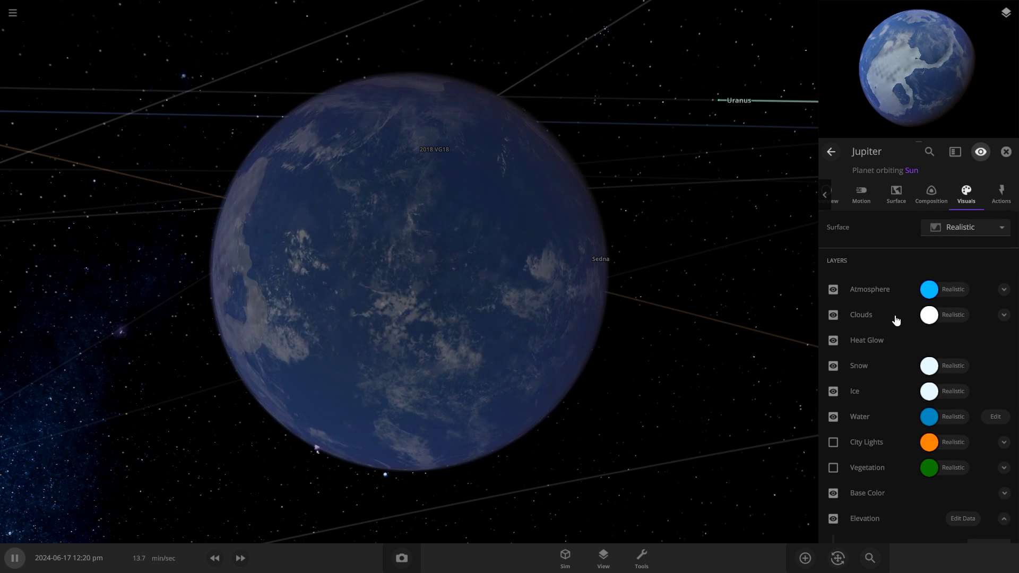
{"action": "left_click_drag", "start_coordinate": [632, 281], "coordinate": [766, 254]}
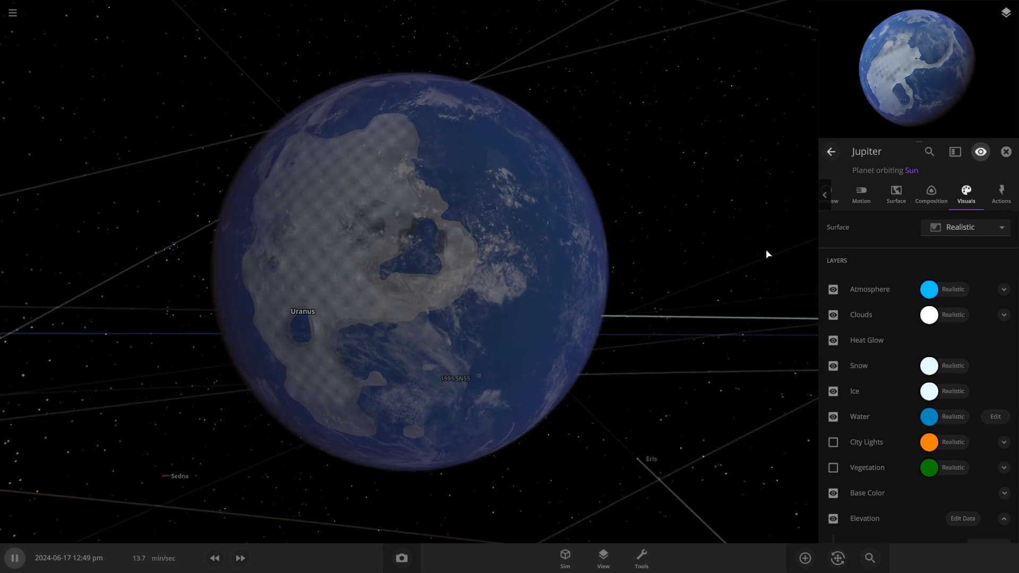
{"action": "key", "text": "space"}
{"action": "left_click_drag", "start_coordinate": [560, 291], "coordinate": [484, 284]}
{"action": "scroll", "coordinate": [455, 280], "scroll_direction": "up", "scroll_amount": 5}
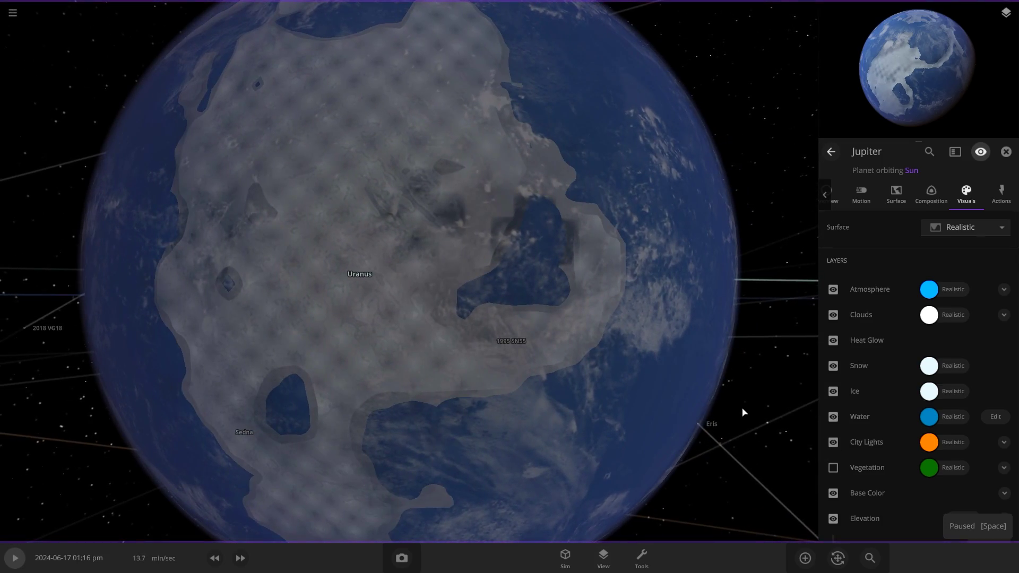
{"action": "scroll", "coordinate": [221, 402], "scroll_direction": "down", "scroll_amount": 5}
{"action": "left_click_drag", "start_coordinate": [220, 402], "coordinate": [350, 295]}
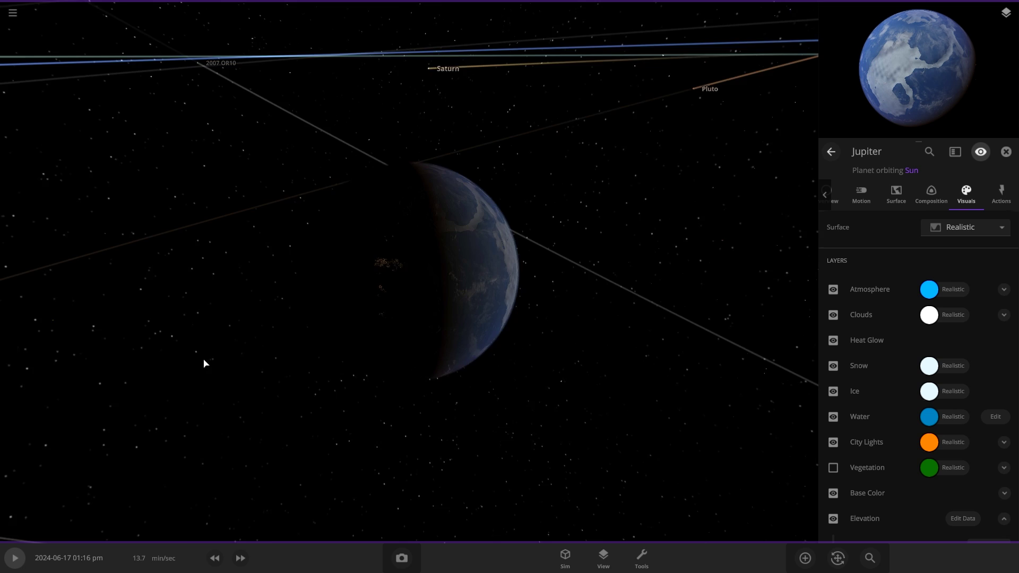
{"action": "scroll", "coordinate": [206, 364], "scroll_direction": "up", "scroll_amount": 5}
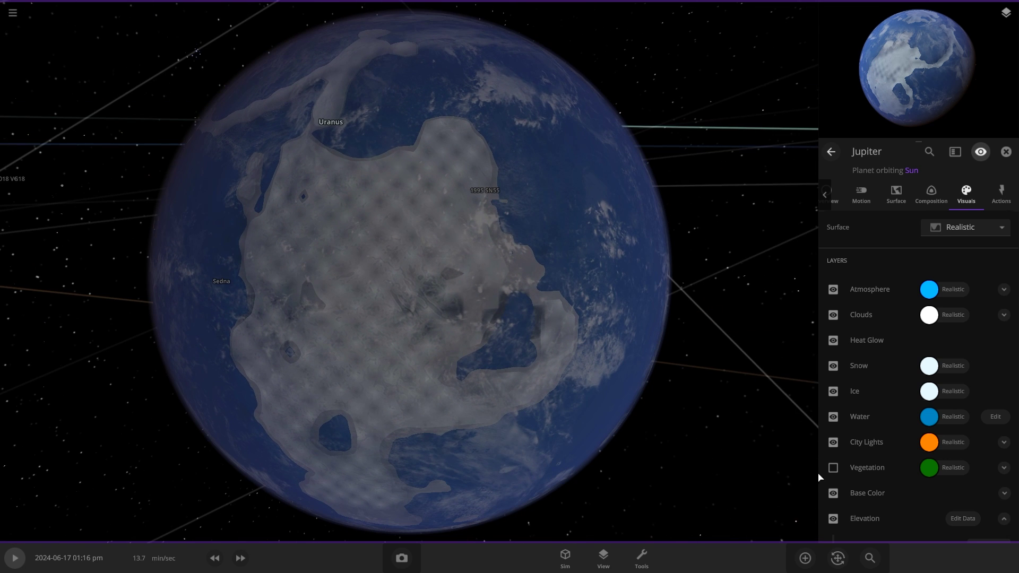
{"action": "left_click", "coordinate": [929, 468]}
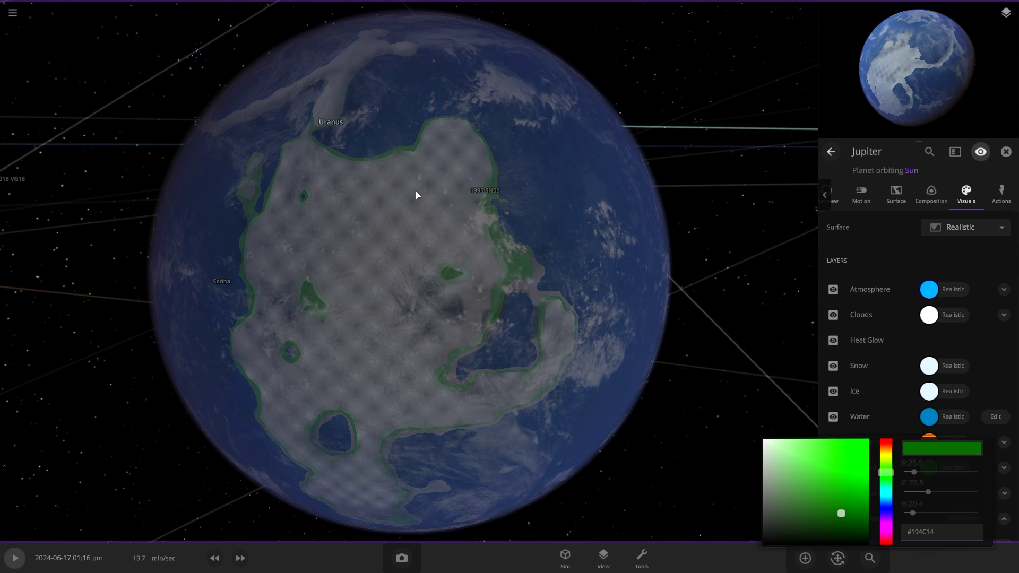
{"action": "left_click", "coordinate": [855, 470]}
{"action": "scroll", "coordinate": [899, 448], "scroll_direction": "down", "scroll_amount": 2}
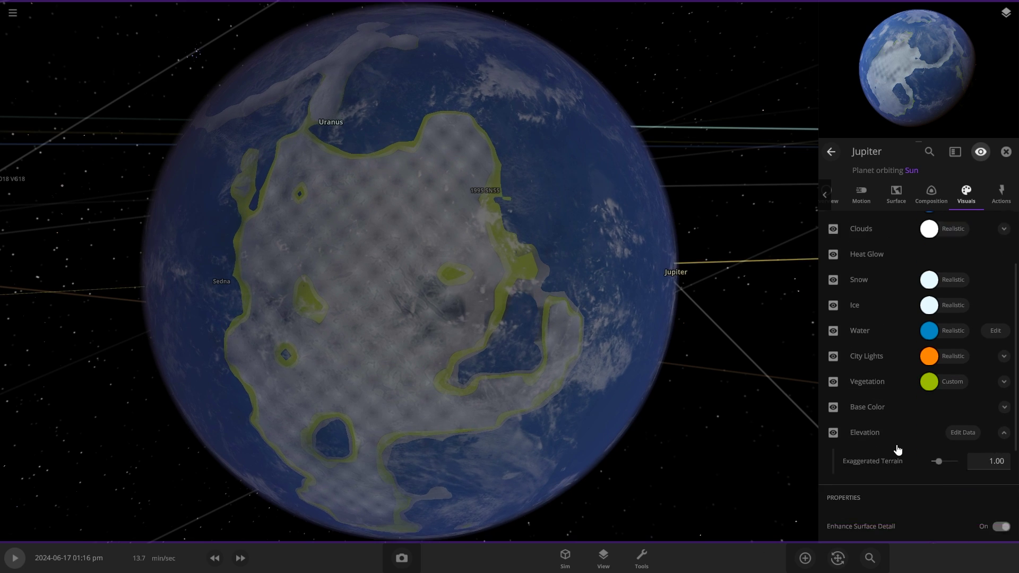
Set the planet's Base Color source to Elevation.
{"action": "left_click", "coordinate": [1004, 383]}
{"action": "left_click", "coordinate": [969, 409]}
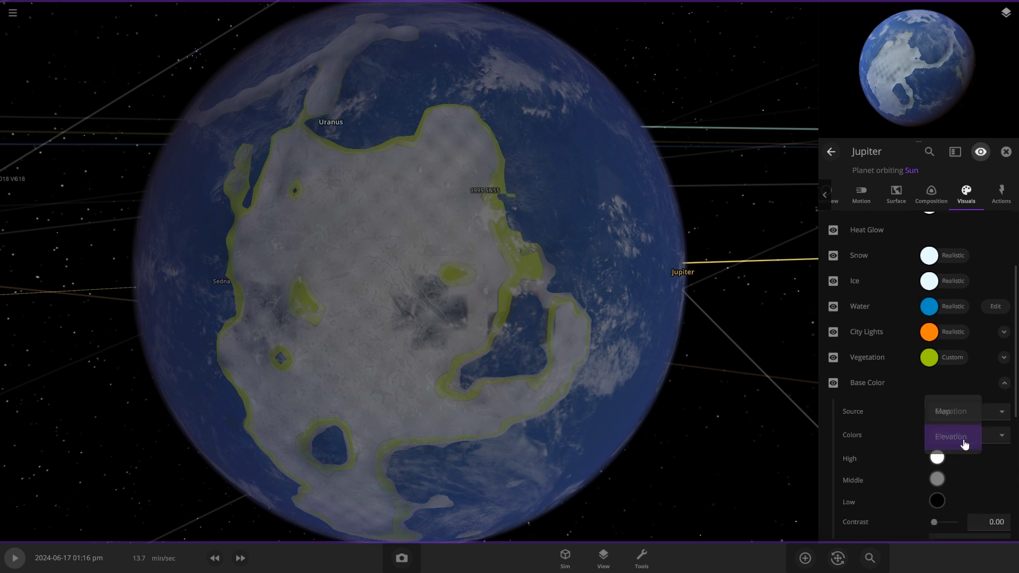
{"action": "left_click", "coordinate": [950, 430]}
{"action": "scroll", "coordinate": [973, 427], "scroll_direction": "down", "scroll_amount": 2}
Colour the land elevation bands pale yellow-green and golden yellow.
{"action": "left_click", "coordinate": [937, 334]}
{"action": "left_click", "coordinate": [859, 356]}
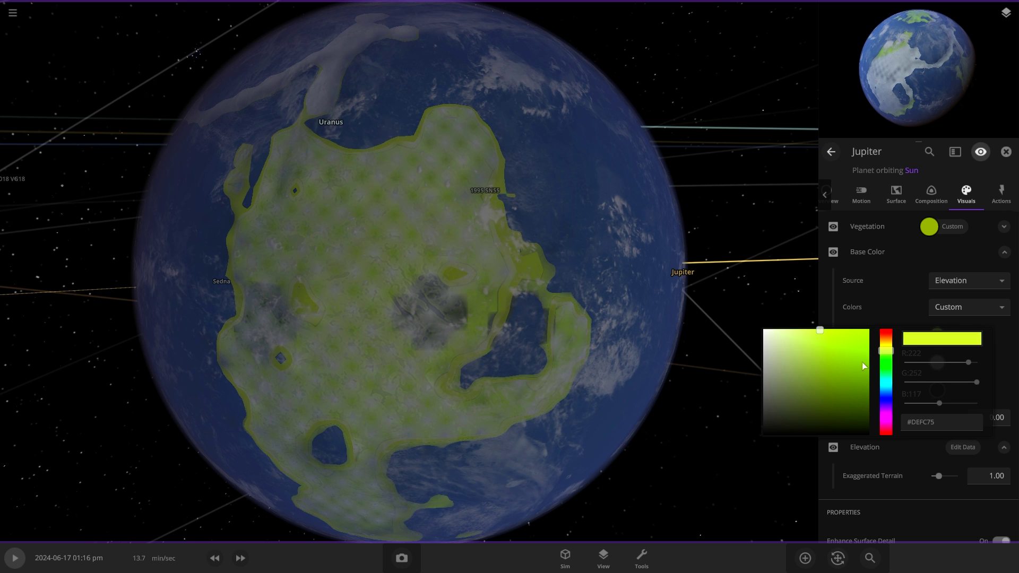
{"action": "left_click", "coordinate": [794, 279]}
{"action": "left_click", "coordinate": [937, 362]}
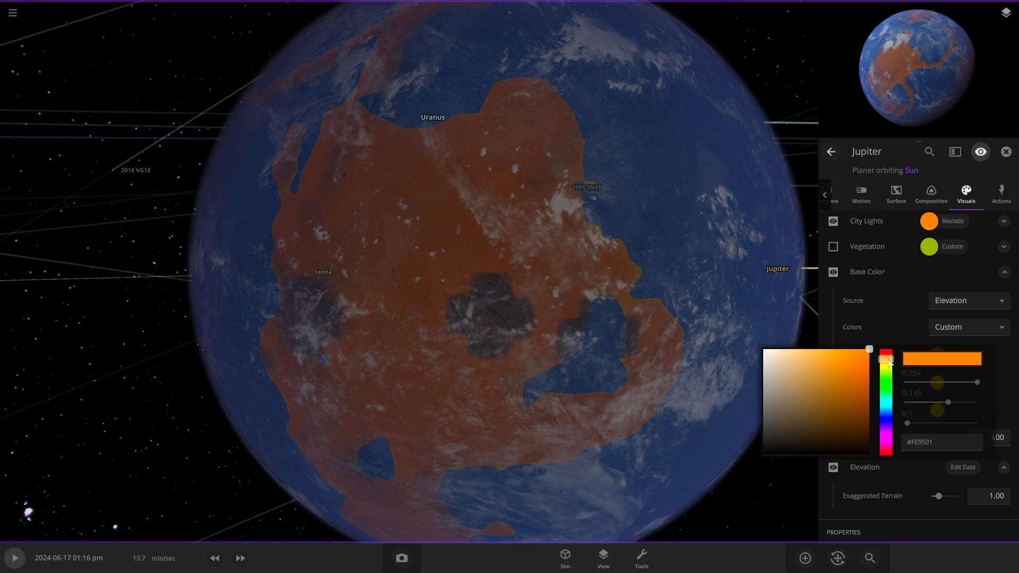
{"action": "left_click_drag", "start_coordinate": [887, 358], "coordinate": [889, 366]}
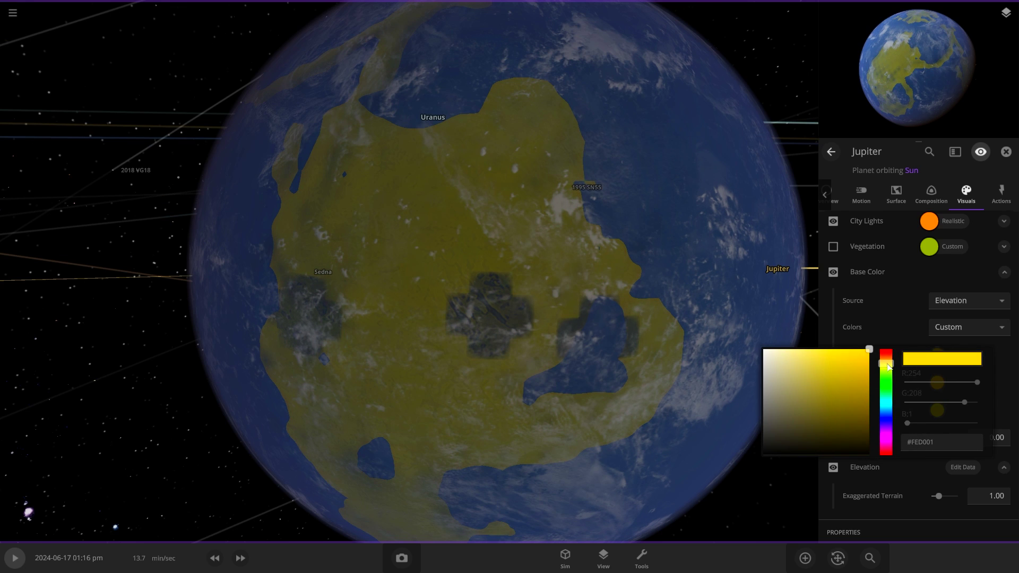
{"action": "left_click", "coordinate": [827, 322]}
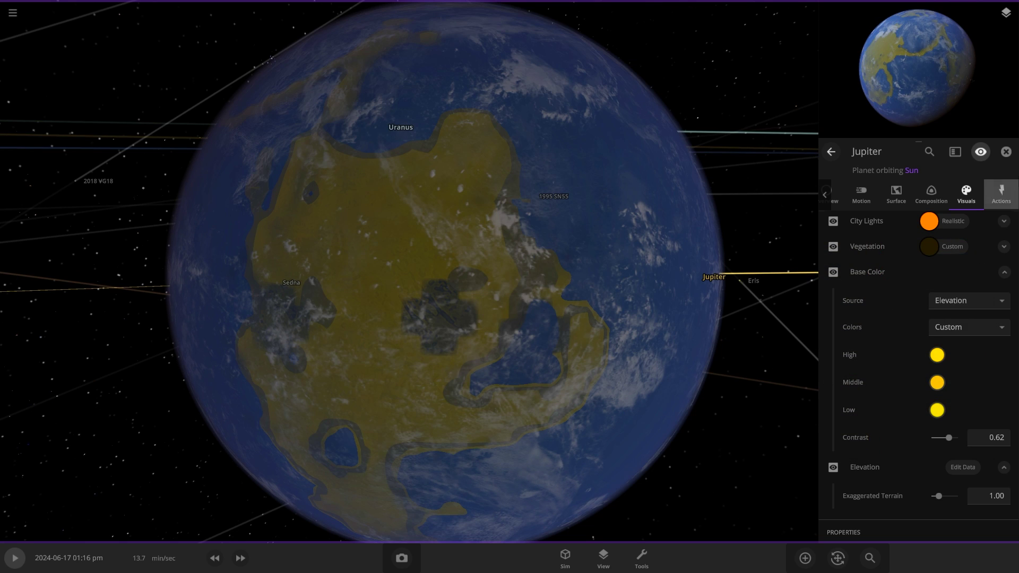
{"action": "scroll", "coordinate": [964, 322], "scroll_direction": "up", "scroll_amount": 4}
Expand the Clouds settings, then close the planet's properties panel.
{"action": "left_click", "coordinate": [997, 317]}
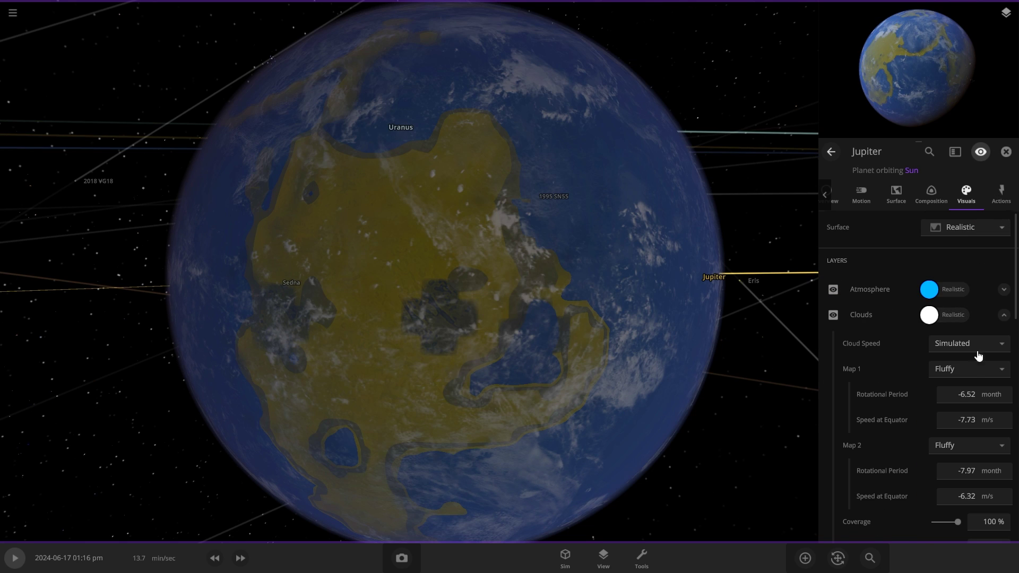
{"action": "scroll", "coordinate": [902, 371], "scroll_direction": "down", "scroll_amount": 2}
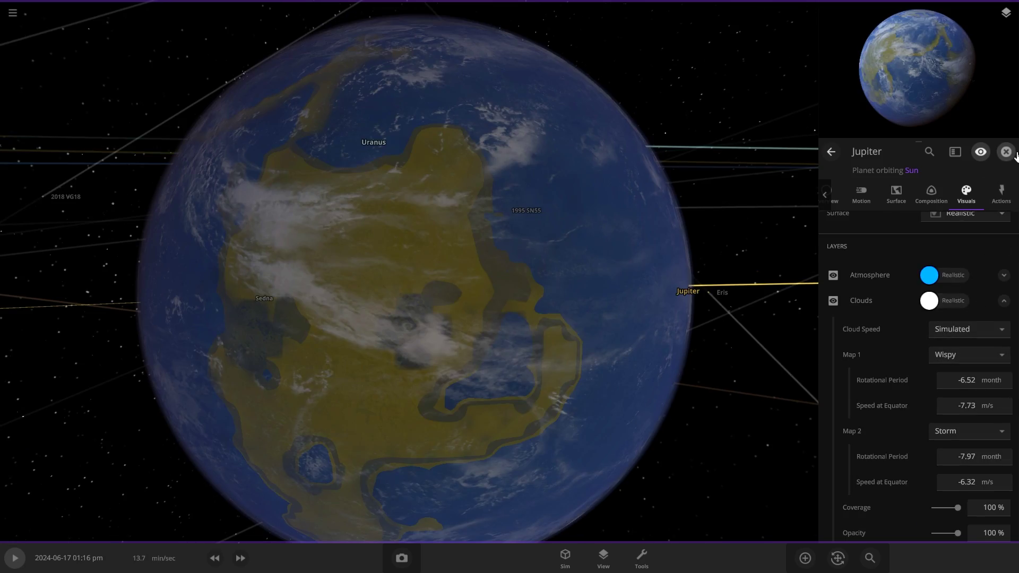
{"action": "left_click", "coordinate": [1005, 152]}
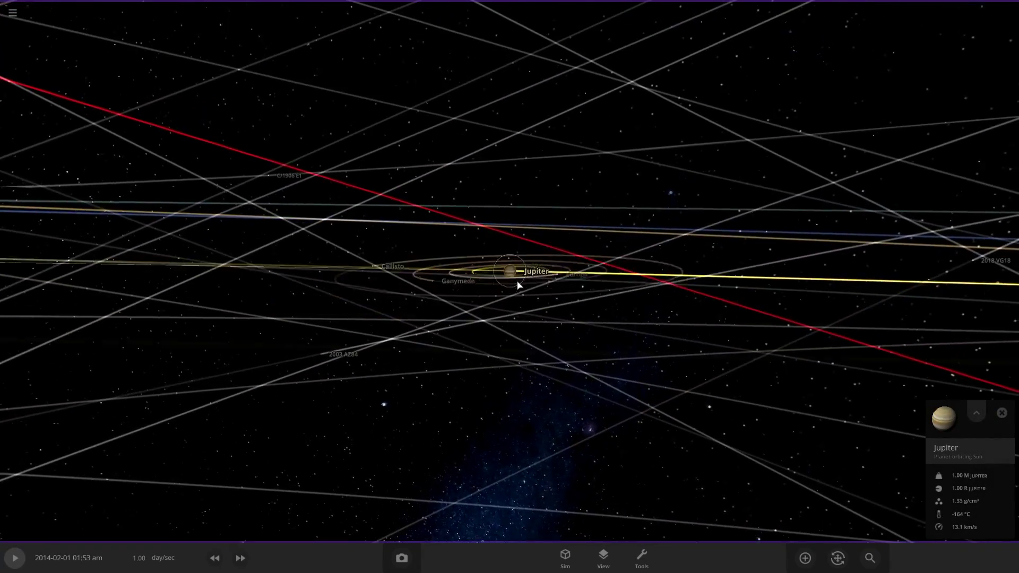
Replace Jupiter with the saved custom ocean world via Actions > Replace Object.
{"action": "left_click", "coordinate": [496, 271]}
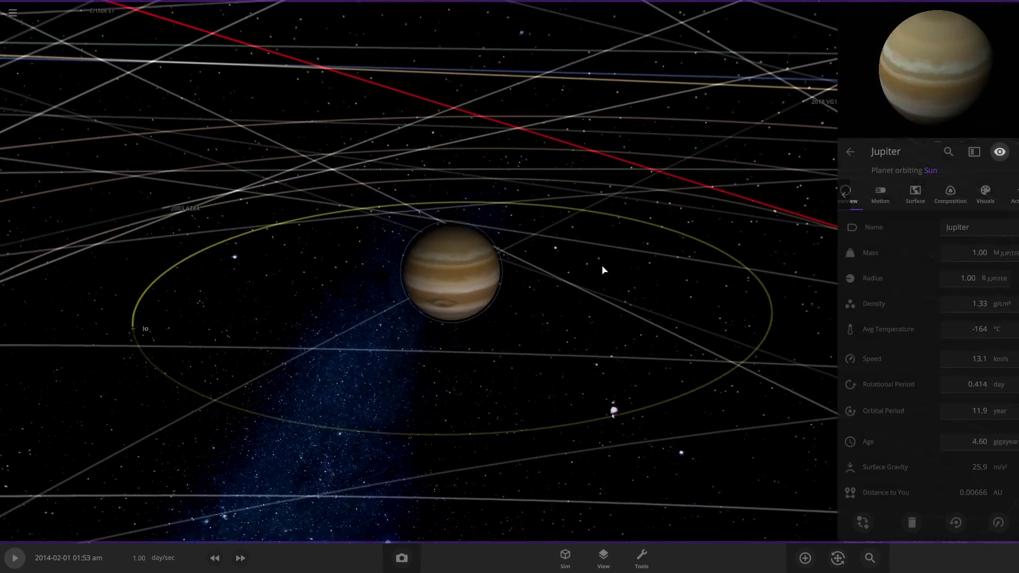
{"action": "left_click", "coordinate": [991, 202]}
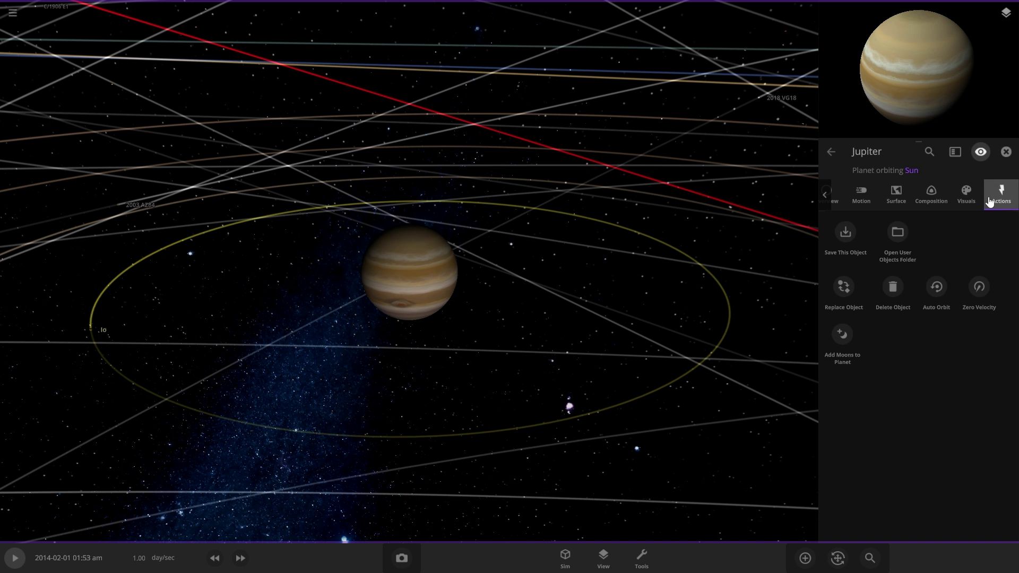
{"action": "left_click", "coordinate": [858, 294]}
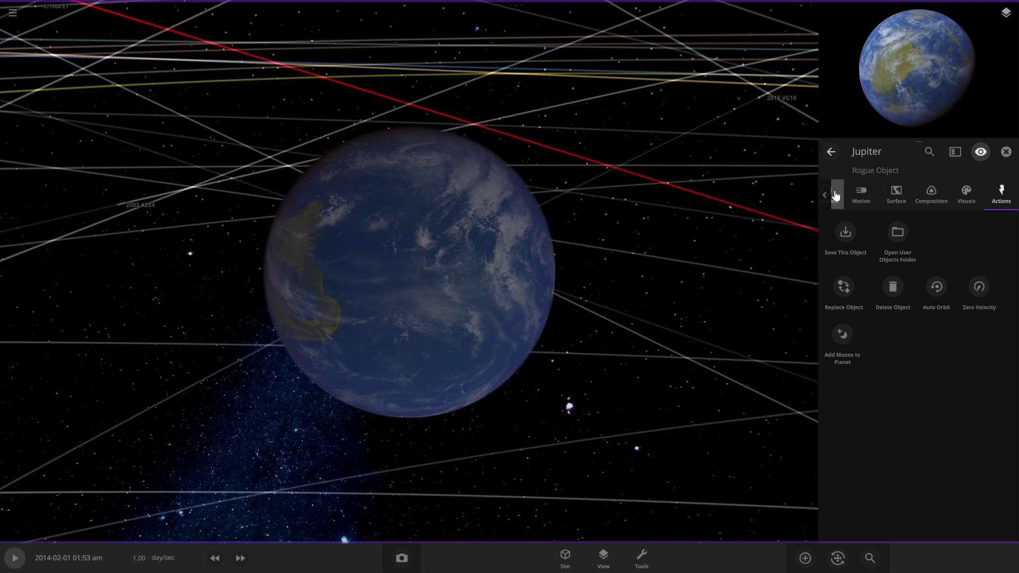
Rename the replacement planet to 'Better Jupiter' in its Overview.
{"action": "left_click", "coordinate": [835, 195]}
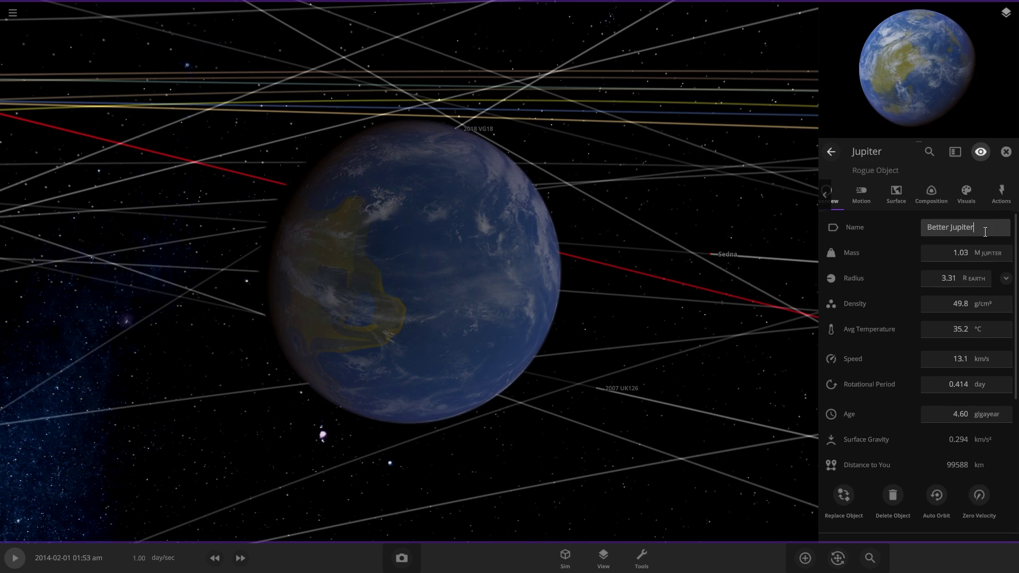
{"action": "key", "text": "Return"}
{"action": "scroll", "coordinate": [505, 468], "scroll_direction": "down", "scroll_amount": 3}
{"action": "scroll", "coordinate": [504, 375], "scroll_direction": "down", "scroll_amount": 5}
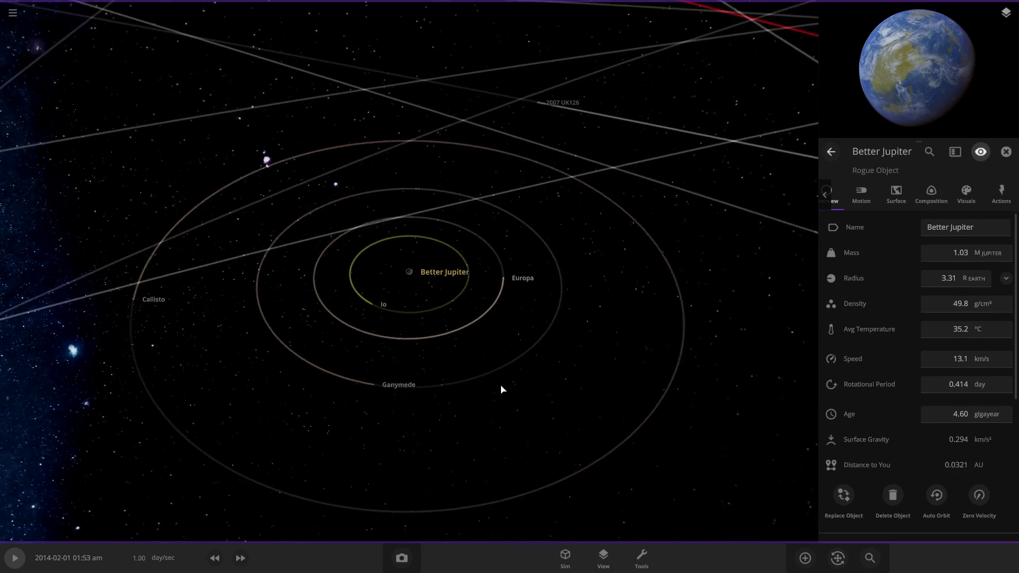
Resume the simulation and raise the sim speed to watch Better Jupiter orbit.
{"action": "left_click", "coordinate": [241, 566]}
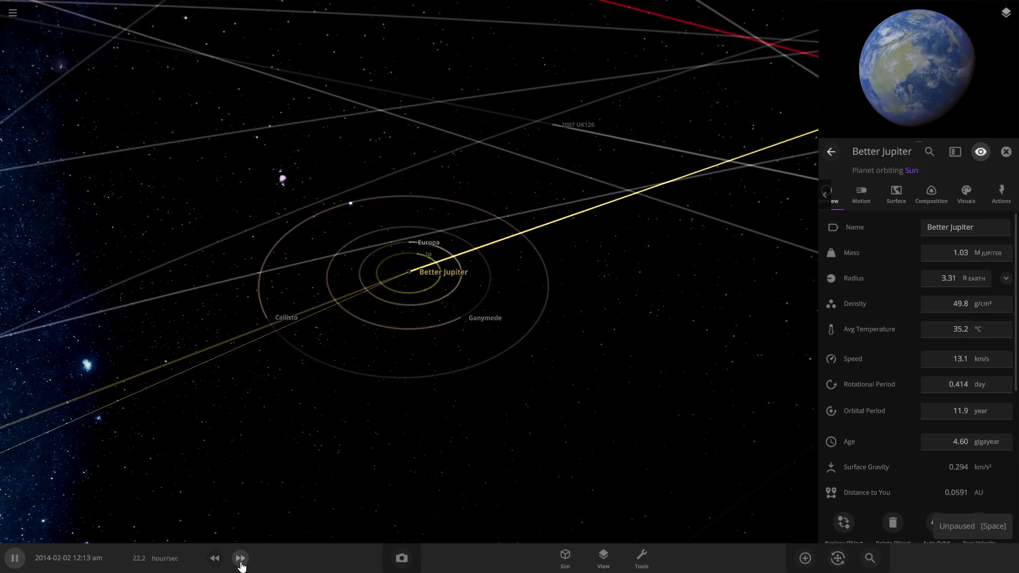
{"action": "left_click", "coordinate": [240, 565]}
{"action": "left_click_drag", "start_coordinate": [455, 453], "coordinate": [508, 461]}
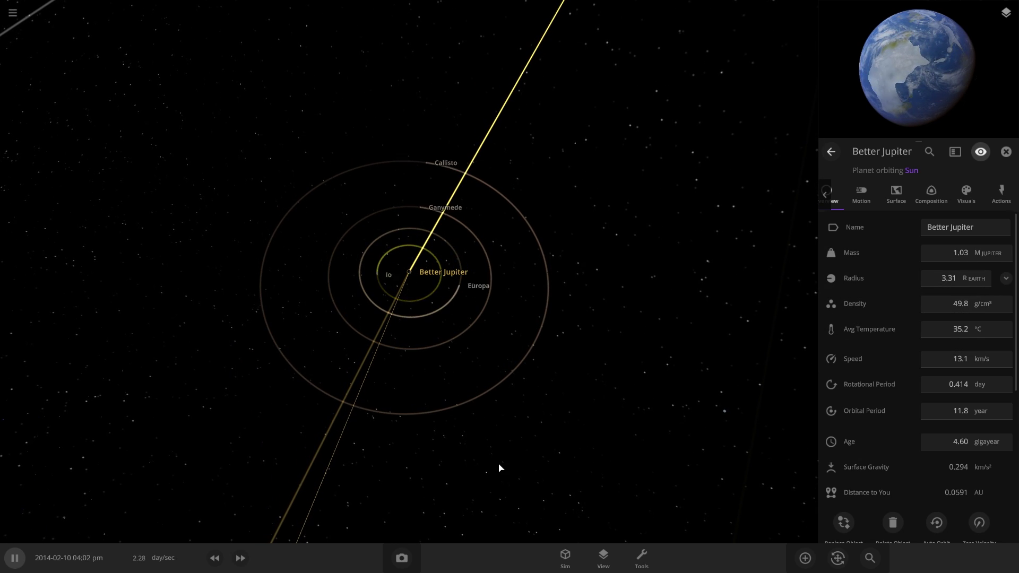
{"action": "left_click", "coordinate": [238, 560]}
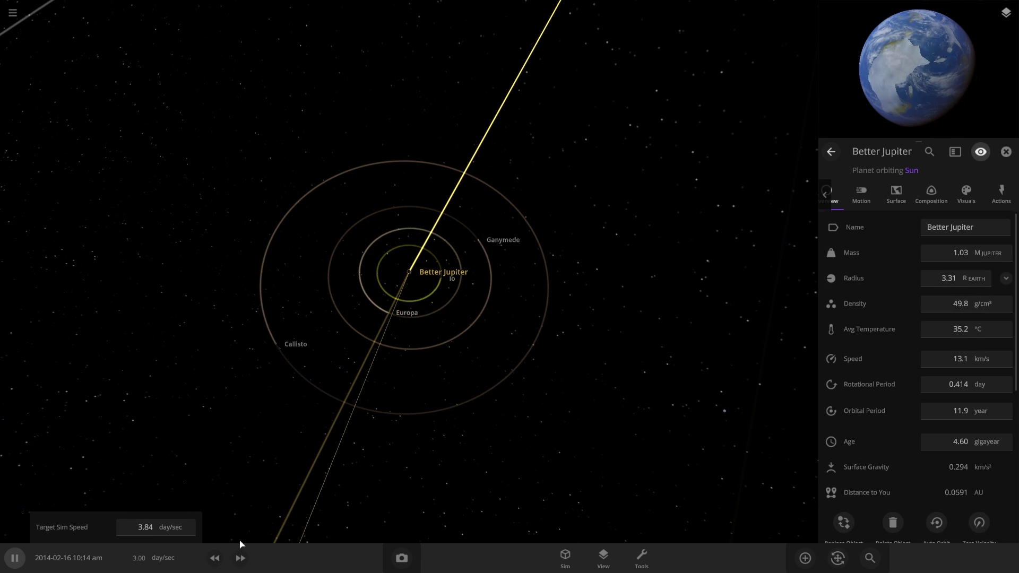
Pause, then show Better Jupiter's composition comparisons: 41.2% Earth similarity, 4.72% life likelihood.
{"action": "left_click", "coordinate": [222, 560]}
{"action": "scroll", "coordinate": [550, 311], "scroll_direction": "up", "scroll_amount": 10}
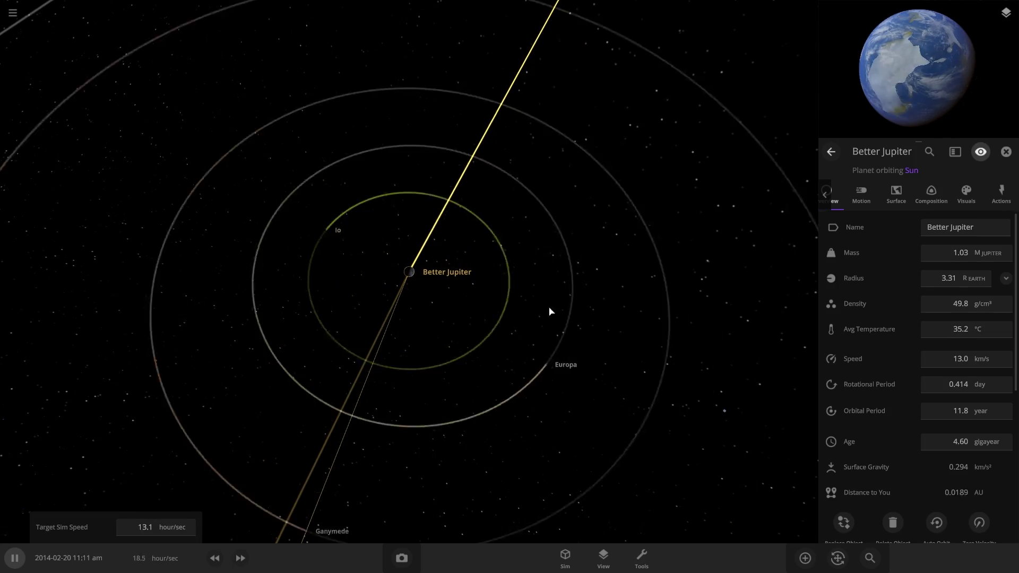
{"action": "key", "text": "space"}
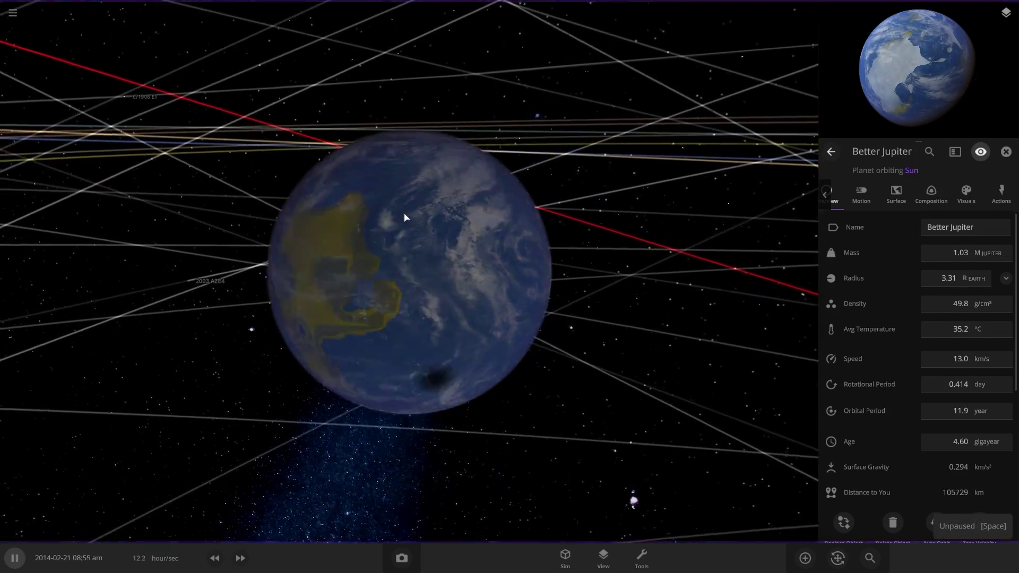
{"action": "left_click", "coordinate": [938, 201]}
{"action": "scroll", "coordinate": [900, 416], "scroll_direction": "down", "scroll_amount": 10}
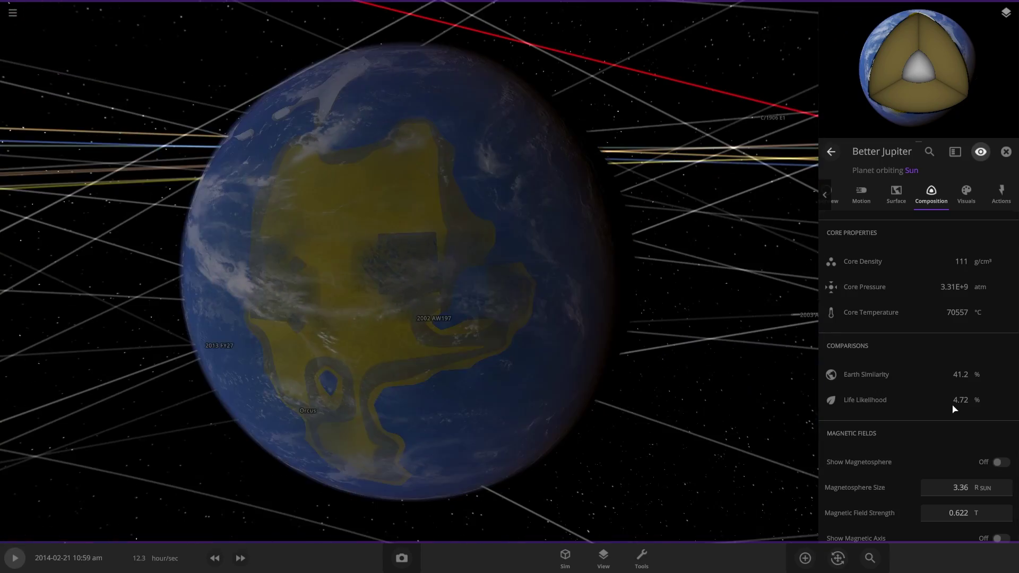
{"action": "mouse_move", "coordinate": [750, 402]}
{"action": "scroll", "coordinate": [621, 419], "scroll_direction": "down", "scroll_amount": 5}
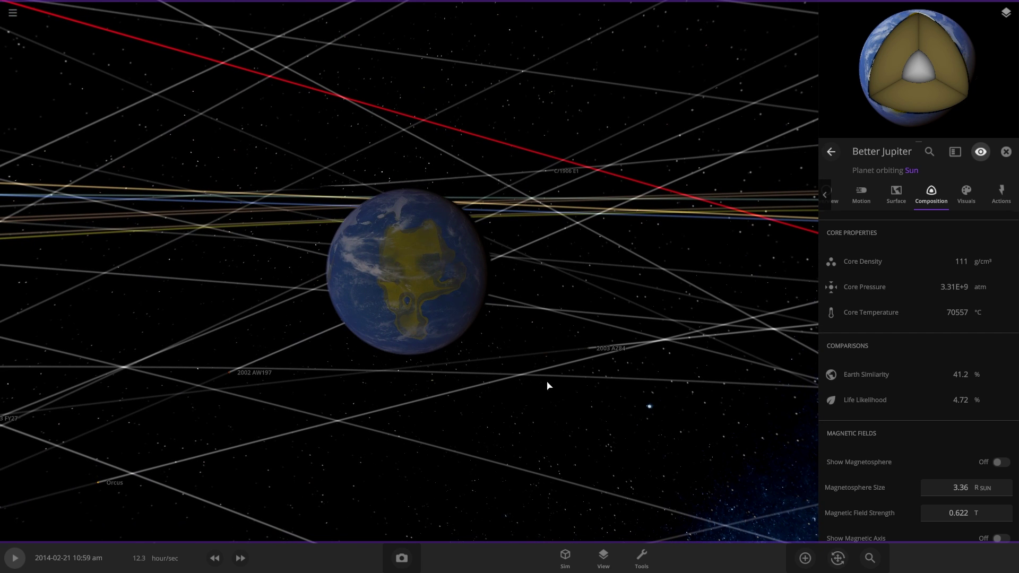
{"action": "left_click_drag", "start_coordinate": [549, 385], "coordinate": [614, 368]}
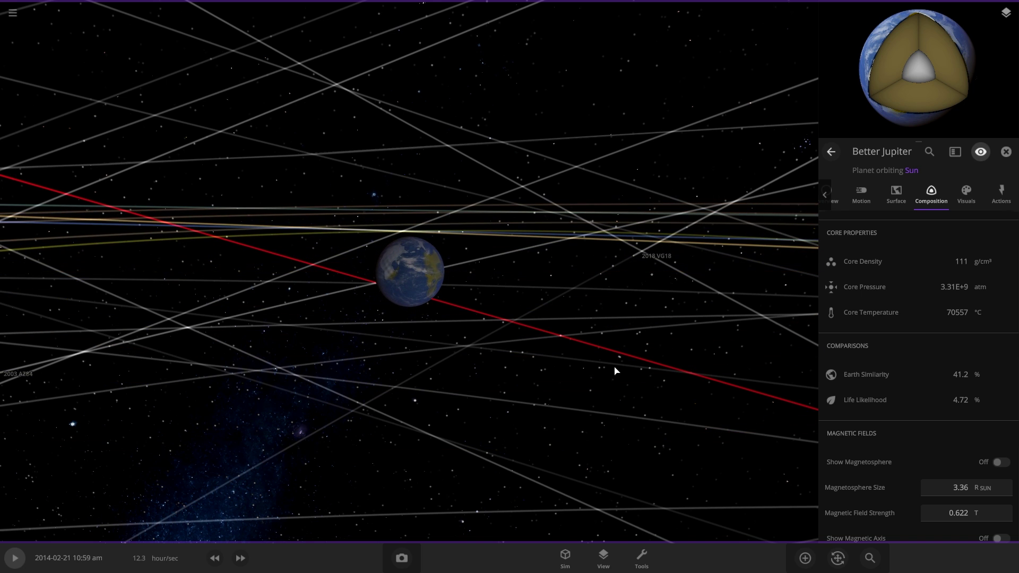